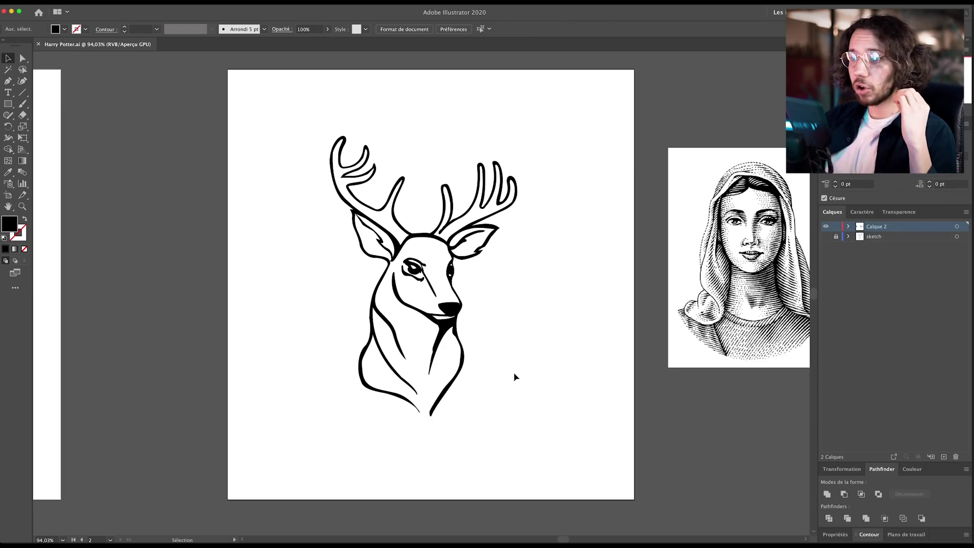
# - Examine the engraved line shading of the reference portrait beside the deer artboard
pyautogui.hscroll(3, 539, 365)
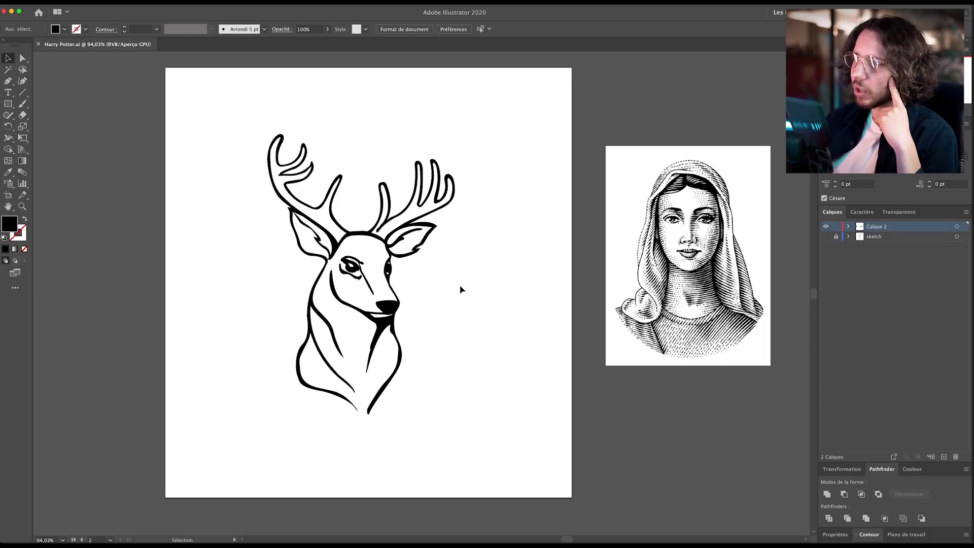
pyautogui.moveTo(651, 297); pyautogui.dragTo(598, 305)
pyautogui.scroll(-1, 489, 298)
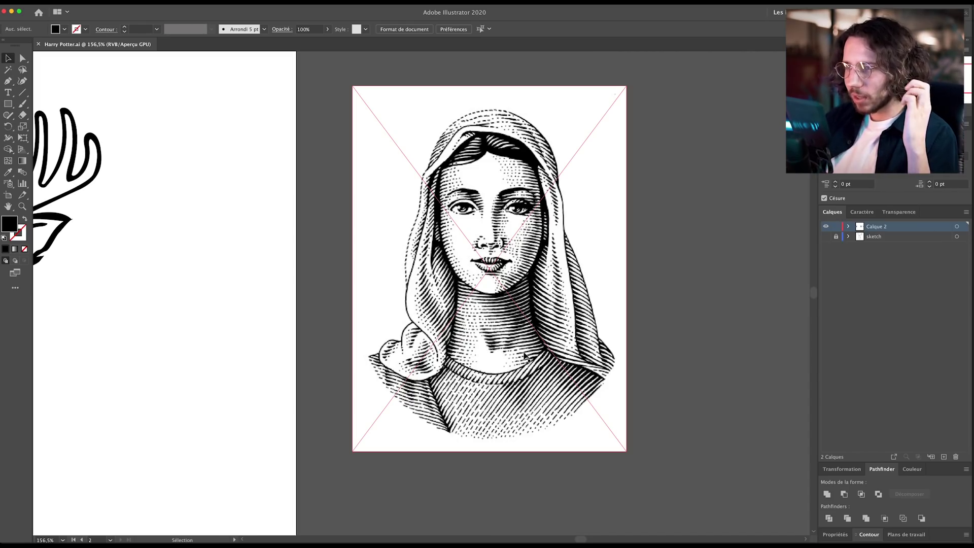
pyautogui.moveTo(295, 325)
pyautogui.mouseDown()
pyautogui.moveTo(554, 307)
pyautogui.moveTo(455, 315)
pyautogui.moveTo(472, 289)
pyautogui.moveTo(549, 273)
pyautogui.mouseUp()
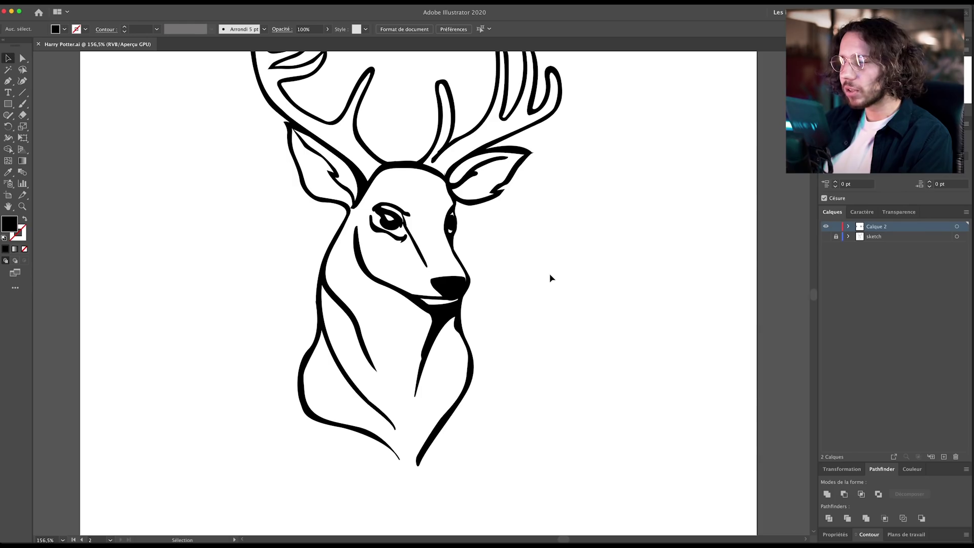
pyautogui.moveTo(369, 289); pyautogui.dragTo(403, 307)
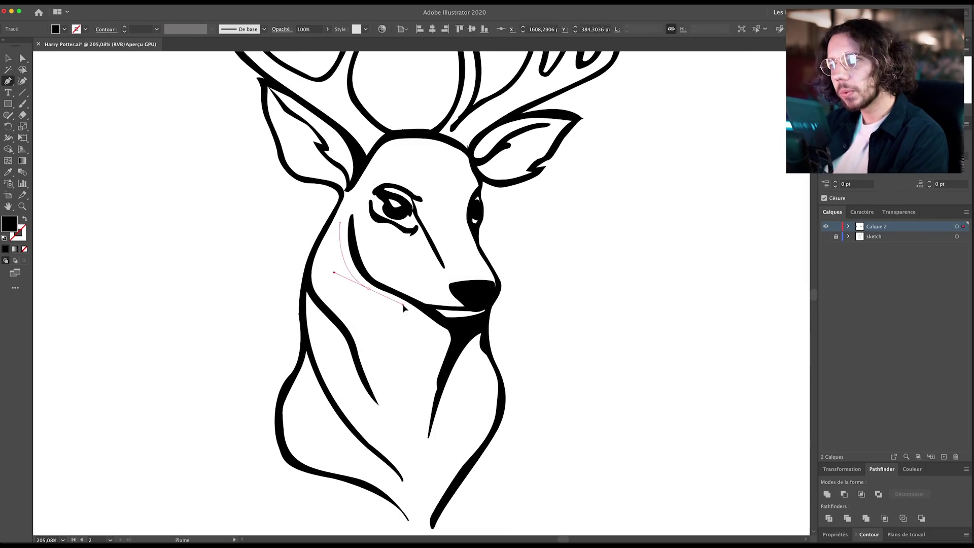
pyautogui.press('super+z')
pyautogui.press('super+z')
# - Draw an open curved path from below the deer's ear along the jaw to the throat, stroked in black without fill
pyautogui.click(338, 200)
pyautogui.moveTo(360, 285); pyautogui.dragTo(389, 300)
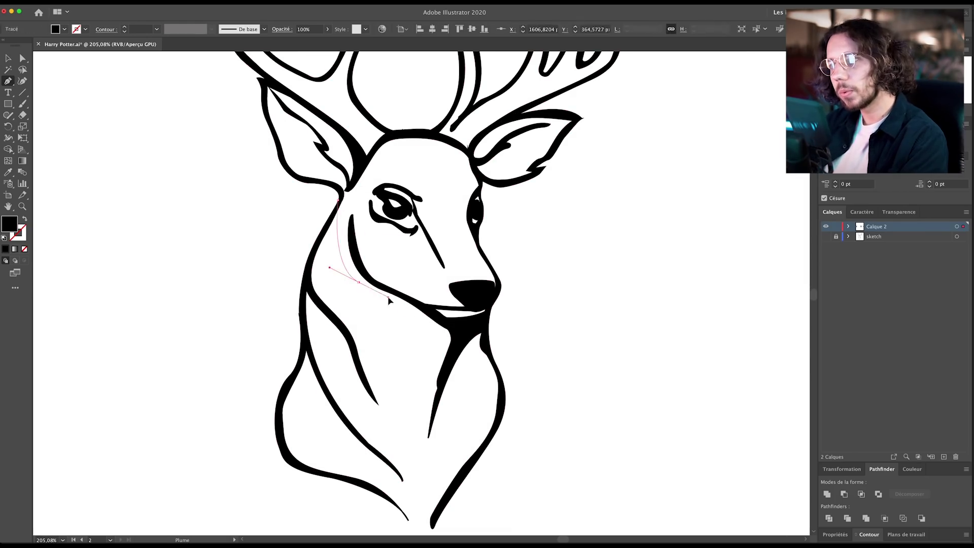
pyautogui.click(450, 345)
pyautogui.press('v')
pyautogui.hotkey('shift', 'x')
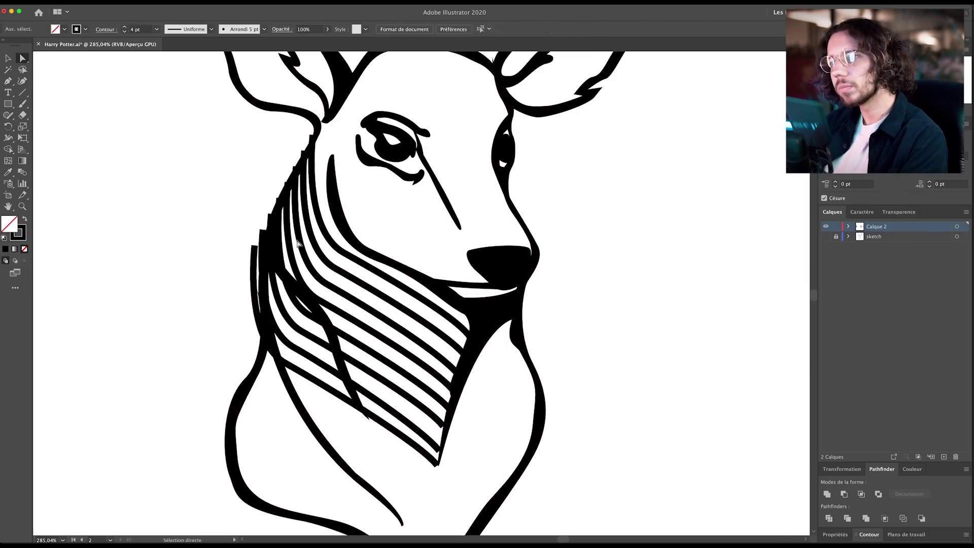
# - Enclose the line ends overhanging the neck in a shape and trim them to the deer's contour with the Shape Builder
pyautogui.click(470, 450)
pyautogui.click(254, 397)
pyautogui.click(239, 246)
pyautogui.click(274, 165)
pyautogui.press('super+a')
pyautogui.hotkey('shift', 'm')
pyautogui.moveTo(219, 458); pyautogui.dragTo(336, 241)
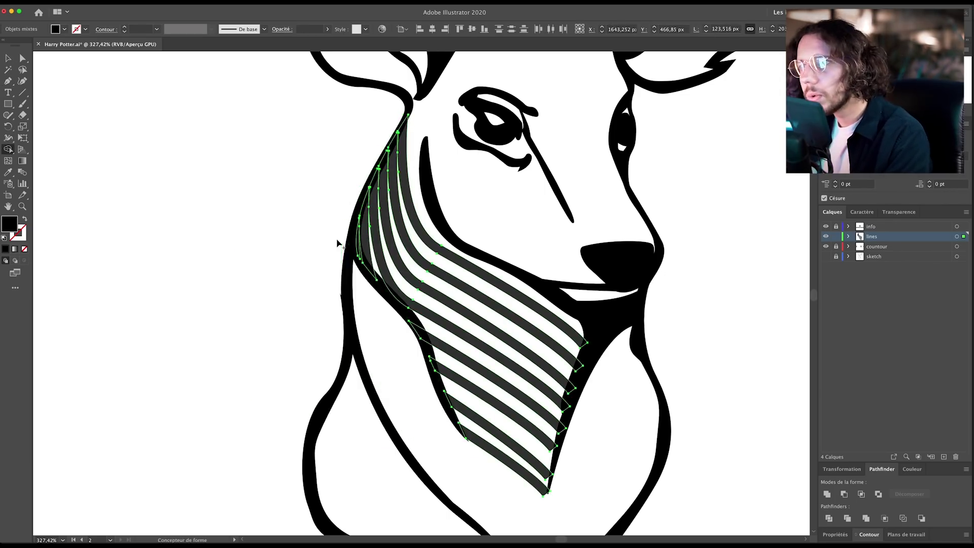
pyautogui.press('v')
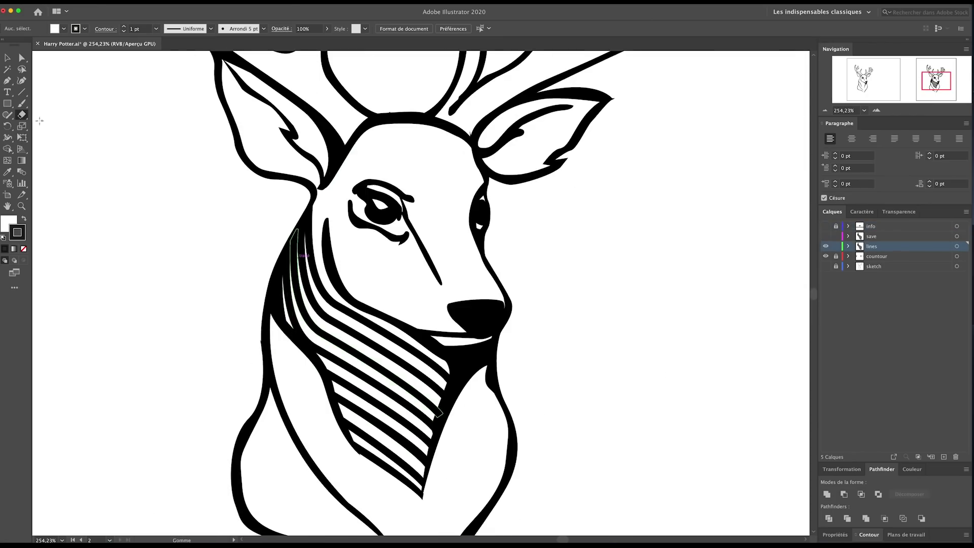
# - Erase along the edges of the upper neck lines beneath the jaw to make their thickness irregular
pyautogui.scroll(-3, 296, 261)
pyautogui.scroll(8, 339, 274)
pyautogui.moveTo(309, 293); pyautogui.dragTo(397, 369)
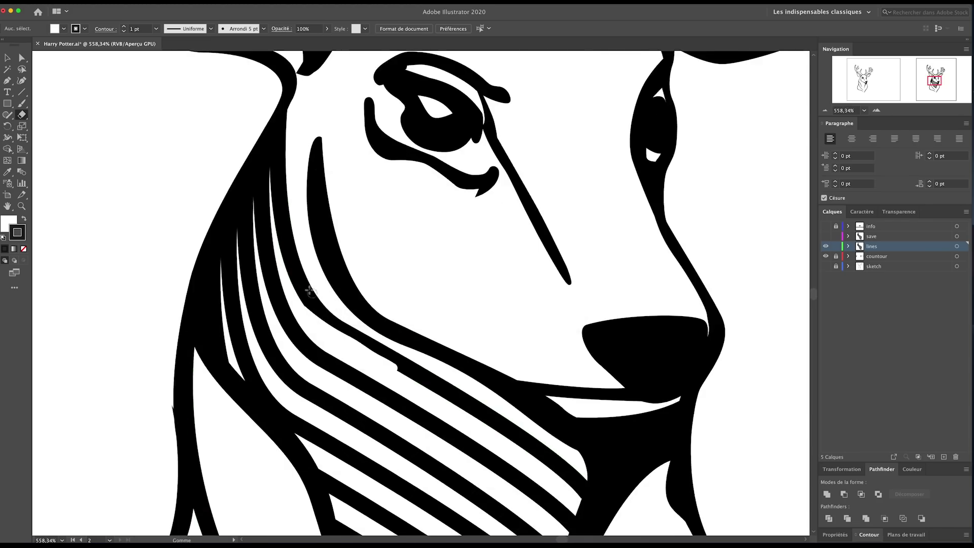
pyautogui.scroll(3, 386, 370)
pyautogui.moveTo(368, 312); pyautogui.dragTo(470, 383)
pyautogui.scroll(-4, 470, 383)
pyautogui.moveTo(206, 269); pyautogui.dragTo(295, 308)
# - Erase a vertical gap across the neck lines and taper the line segments on both sides of it
pyautogui.scroll(1, 370, 235)
pyautogui.moveTo(369, 238); pyautogui.dragTo(370, 294)
pyautogui.scroll(-3, 370, 294)
pyautogui.moveTo(347, 134); pyautogui.dragTo(327, 370)
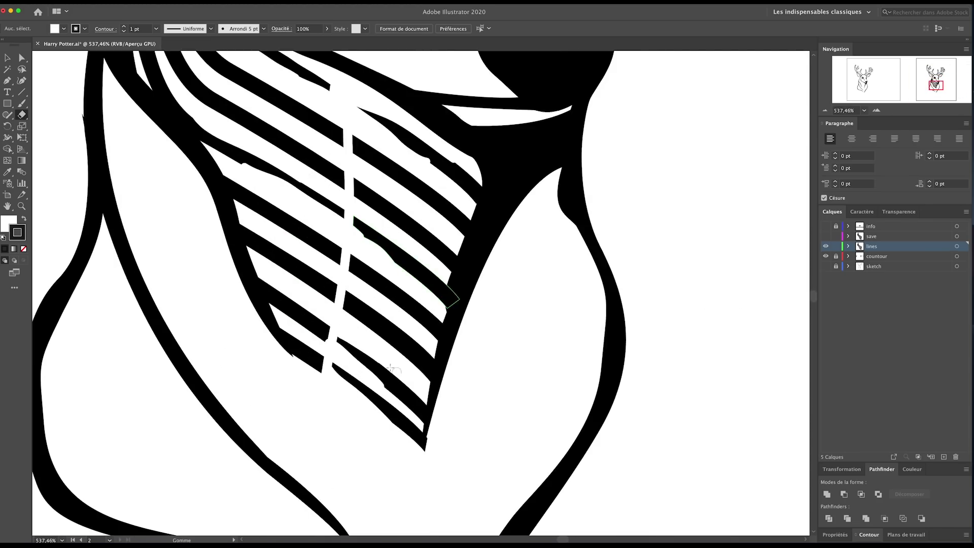
pyautogui.moveTo(446, 285); pyautogui.dragTo(412, 323)
pyautogui.moveTo(318, 223); pyautogui.dragTo(377, 258)
pyautogui.scroll(-3, 377, 258)
pyautogui.scroll(5, 348, 339)
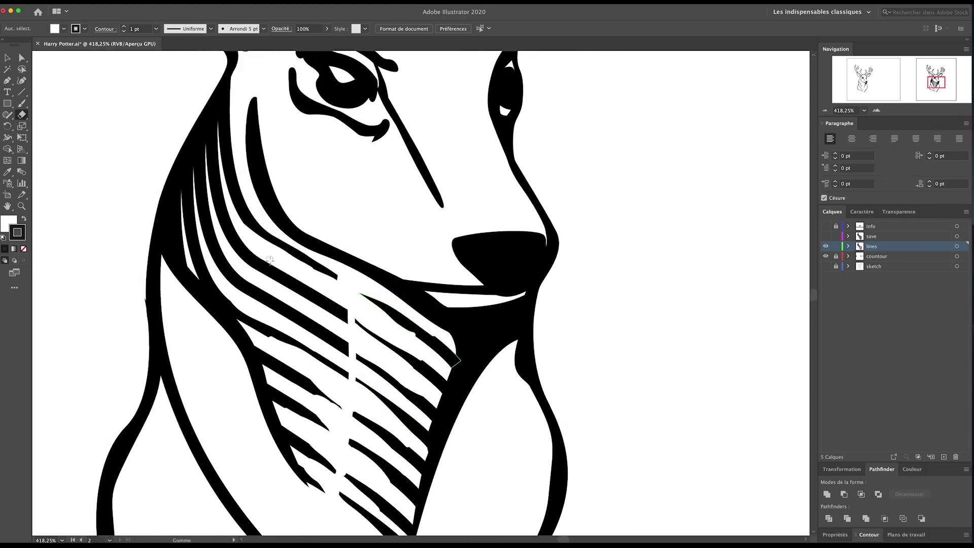
# - Erase further narrow gaps down through the neck lines between the jaw and the inner neck contour
pyautogui.scroll(-6, 348, 338)
pyautogui.press('b')
pyautogui.scroll(7, 305, 246)
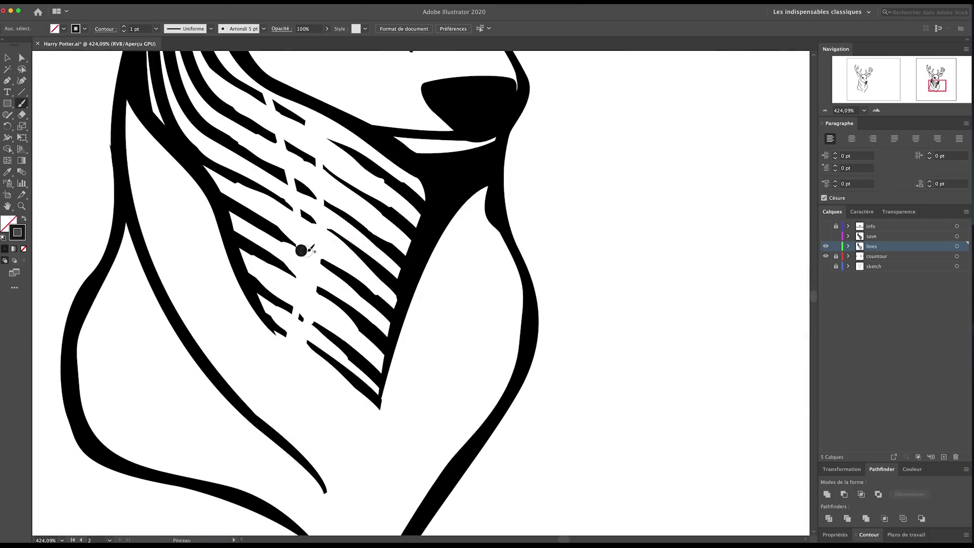
pyautogui.scroll(-3, 277, 391)
pyautogui.hotkey('shift', 'e')
pyautogui.moveTo(202, 118); pyautogui.dragTo(227, 224)
pyautogui.scroll(3, 227, 304)
pyautogui.moveTo(269, 274); pyautogui.dragTo(285, 399)
pyautogui.scroll(4, 284, 305)
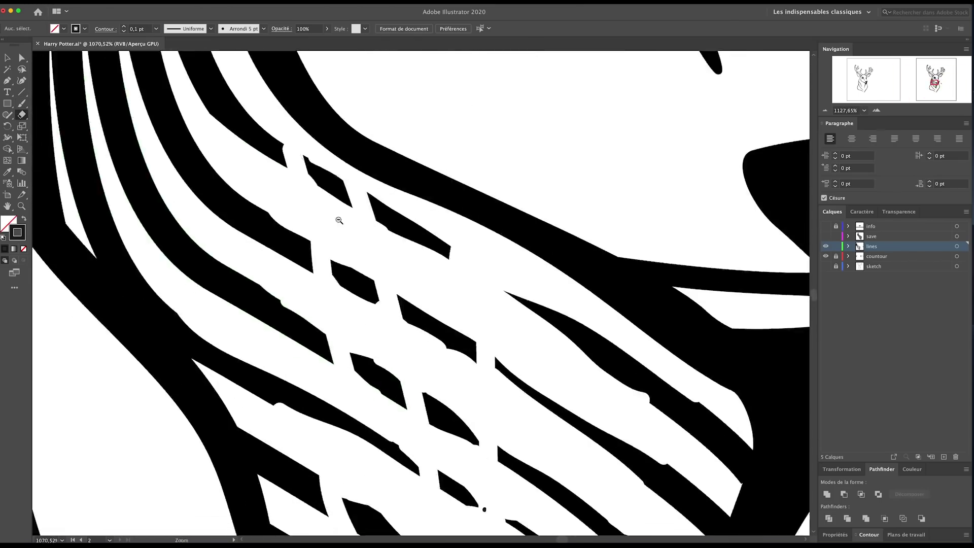
# - Erase more gaps through the lower neck lines next to the dark throat shadow to break them into dashes
pyautogui.moveTo(340, 220); pyautogui.dragTo(217, 233)
pyautogui.scroll(-5, 218, 233)
pyautogui.scroll(4, 469, 241)
pyautogui.scroll(-2, 219, 319)
pyautogui.moveTo(261, 268); pyautogui.dragTo(263, 343)
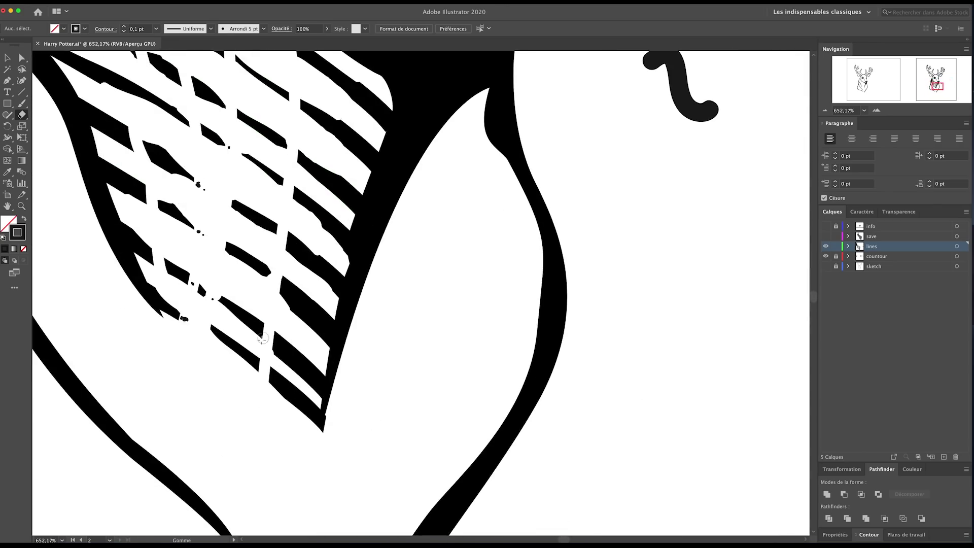
pyautogui.scroll(-3, 263, 343)
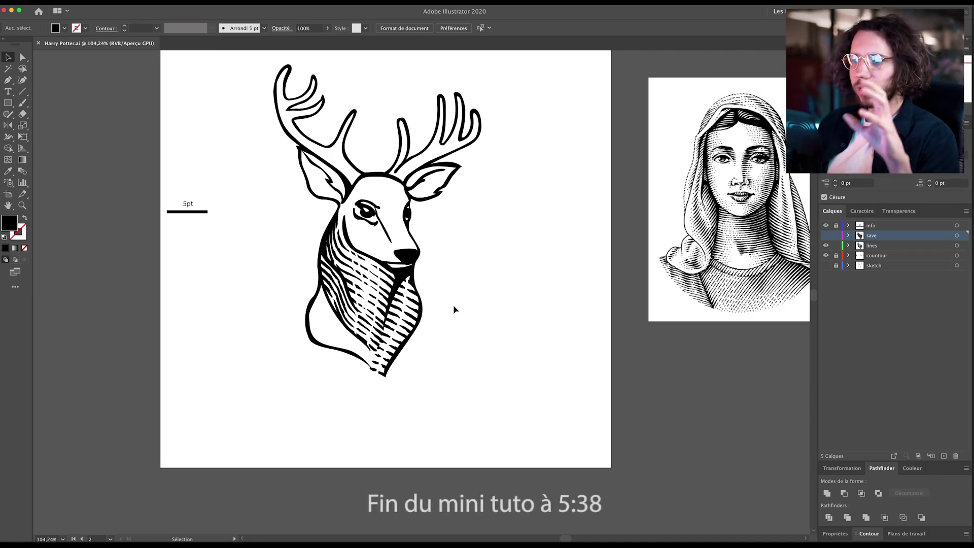
# - On the lines layer, draw a curved path parallel to the outer neck line from the shoulder contour to the chest tip
pyautogui.press('p')
pyautogui.moveTo(359, 335); pyautogui.dragTo(582, 306)
pyautogui.click(891, 246)
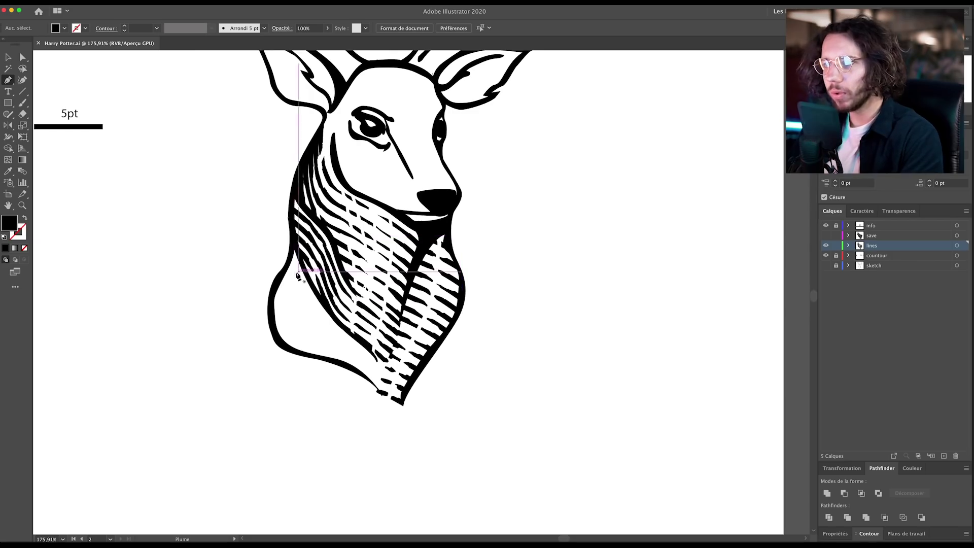
pyautogui.click(293, 252)
pyautogui.moveTo(345, 338); pyautogui.dragTo(382, 360)
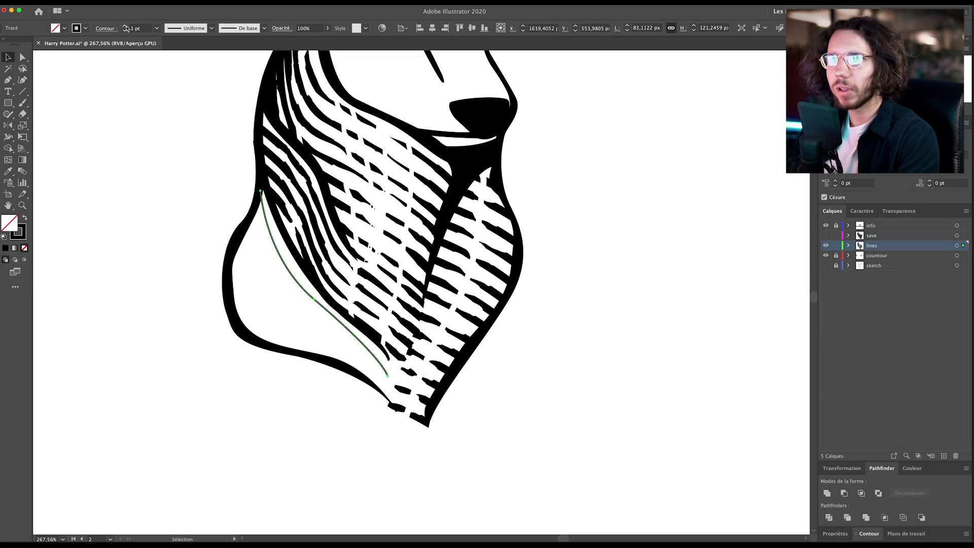
# - Set the shoulder curve's stroke weight to 5 pt
pyautogui.click(126, 26)
pyautogui.click(125, 25)
pyautogui.click(125, 26)
pyautogui.click(125, 26)
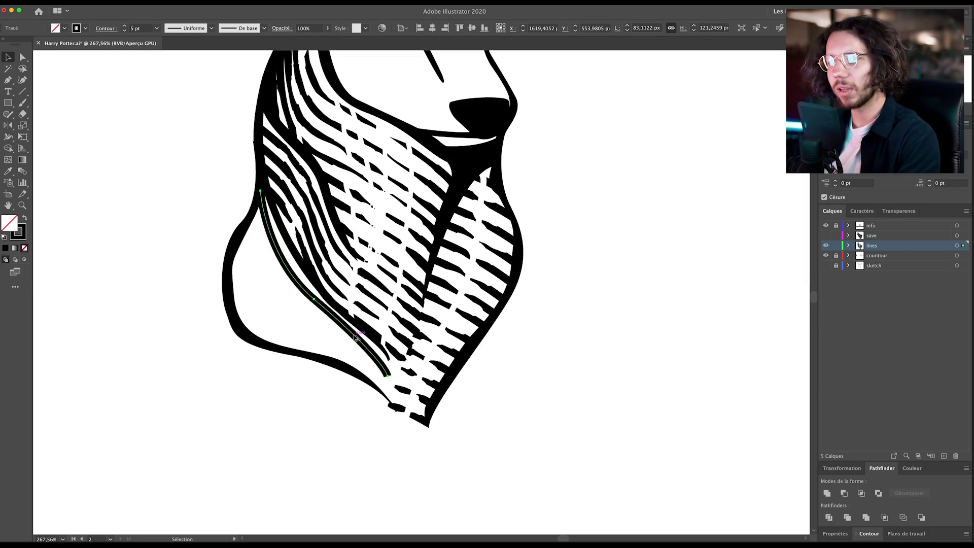
# - Copy the shoulder curve slightly down and outward, and repeat the duplication five times to fill the shoulder area
pyautogui.moveTo(356, 336); pyautogui.dragTo(345, 350)
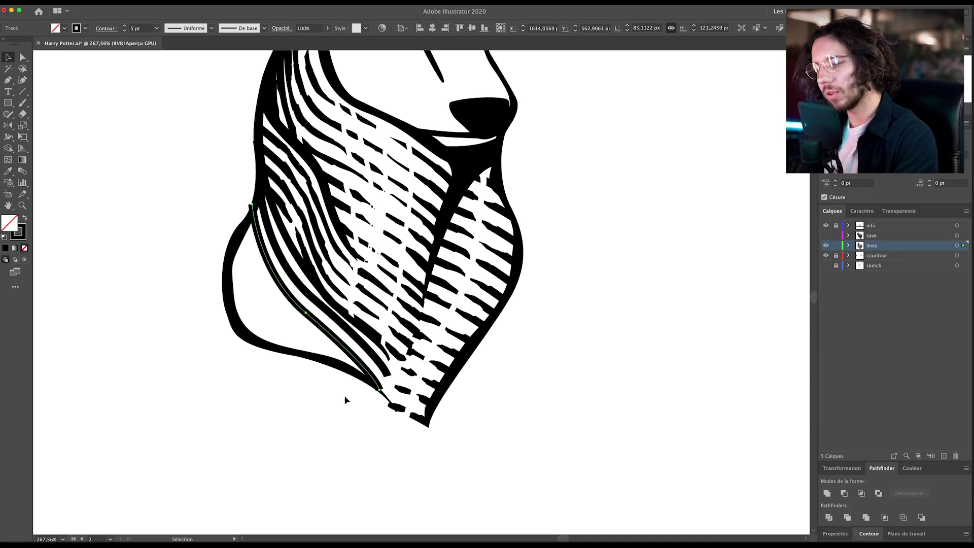
pyautogui.press('super+d')
pyautogui.press('super+d')
pyautogui.press('super+d')
pyautogui.press('super+d')
pyautogui.press('super+d')
pyautogui.click(253, 415)
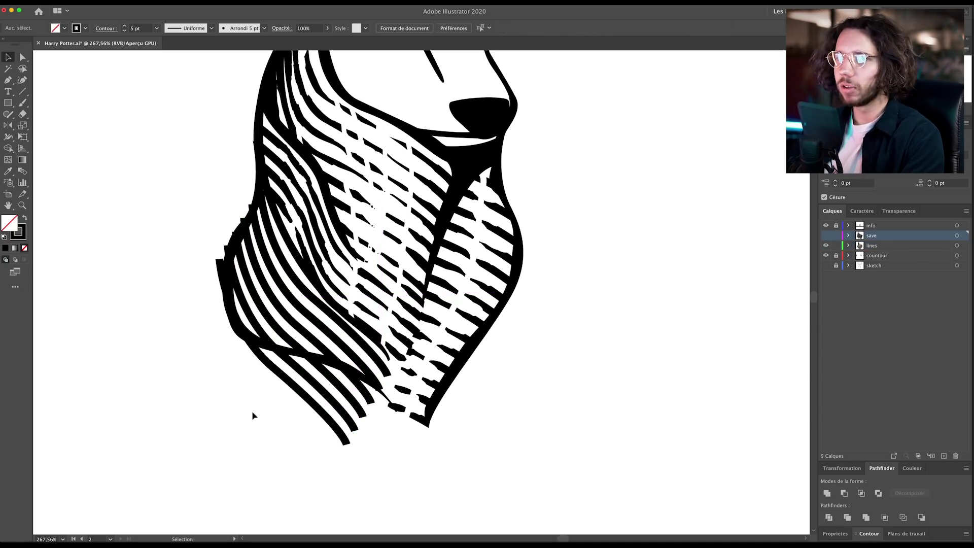
# - Select all the shoulder curves and expand their strokes into filled shapes
pyautogui.moveTo(286, 263); pyautogui.dragTo(285, 289)
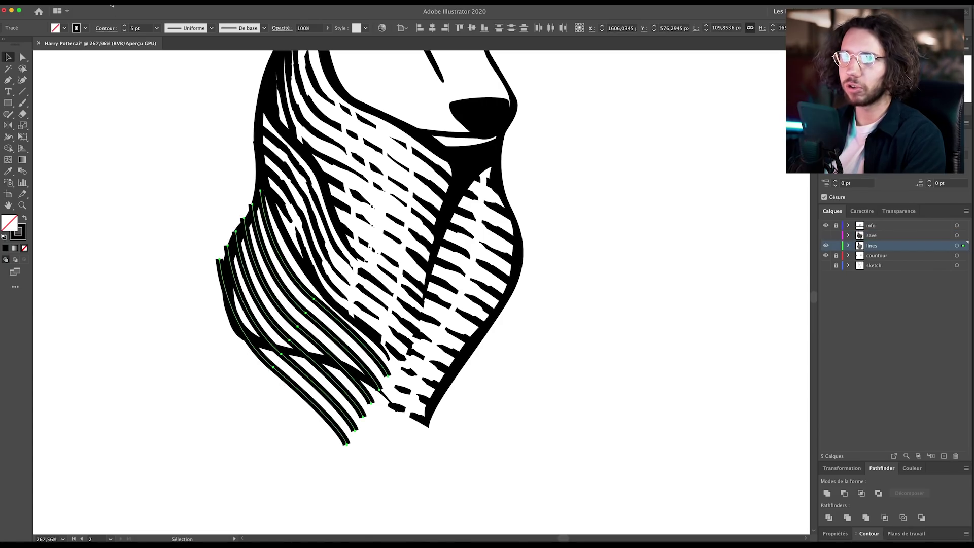
pyautogui.click(112, 6)
pyautogui.click(117, 79)
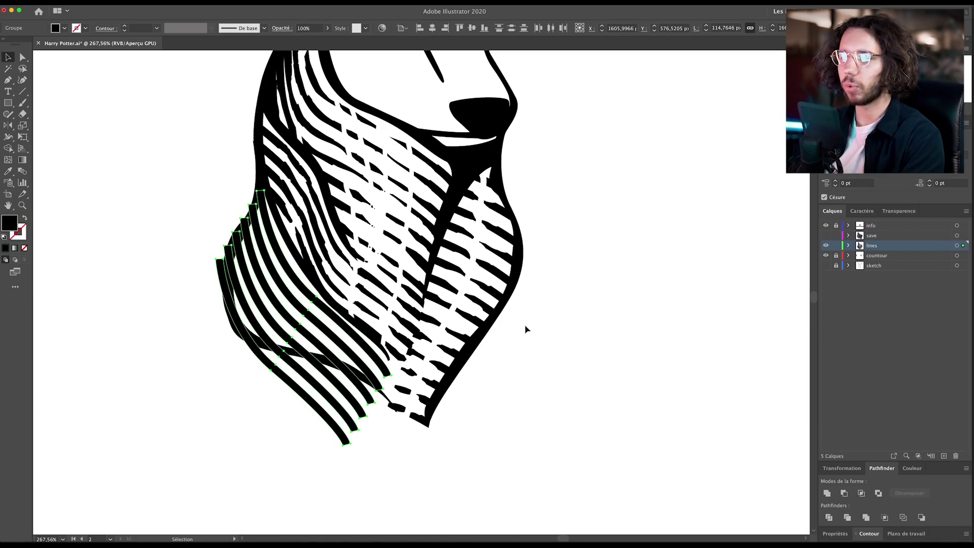
pyautogui.click(496, 349)
# - Draw a closed filled shape with the Pen tool that follows the shoulder contour and covers the line ends outside it
pyautogui.press('p')
pyautogui.click(383, 410)
pyautogui.click(373, 382)
pyautogui.moveTo(308, 356); pyautogui.dragTo(274, 348)
pyautogui.moveTo(229, 318); pyautogui.dragTo(227, 303)
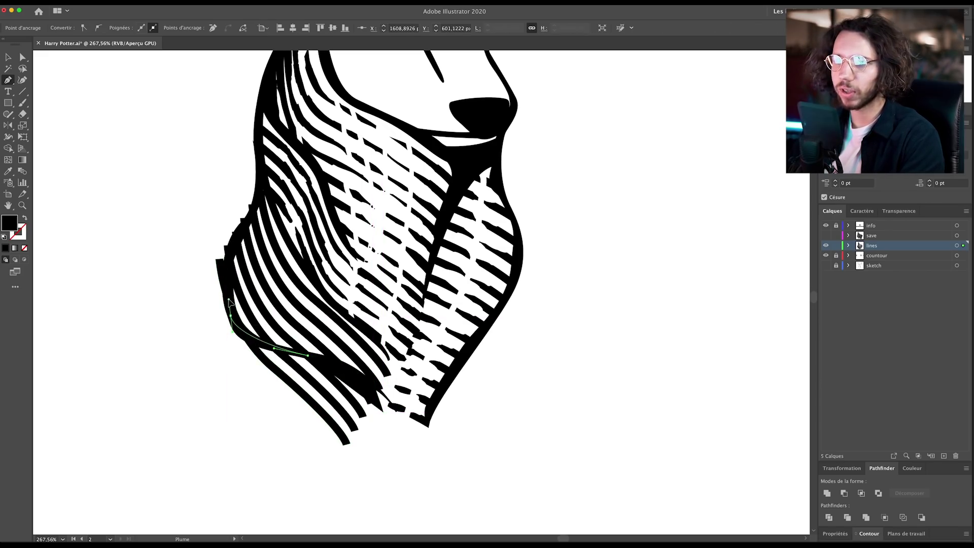
pyautogui.moveTo(229, 299); pyautogui.dragTo(230, 300)
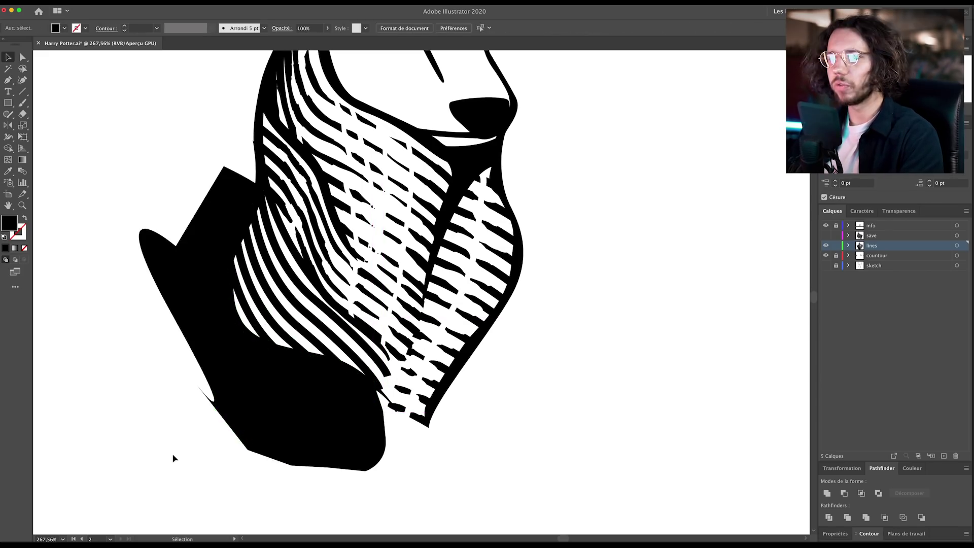
# - Remove the covering shape and the shoulder line ends outside the contour with the Shape Builder
pyautogui.moveTo(173, 453); pyautogui.dragTo(279, 284)
pyautogui.hotkey('shift', 'm')
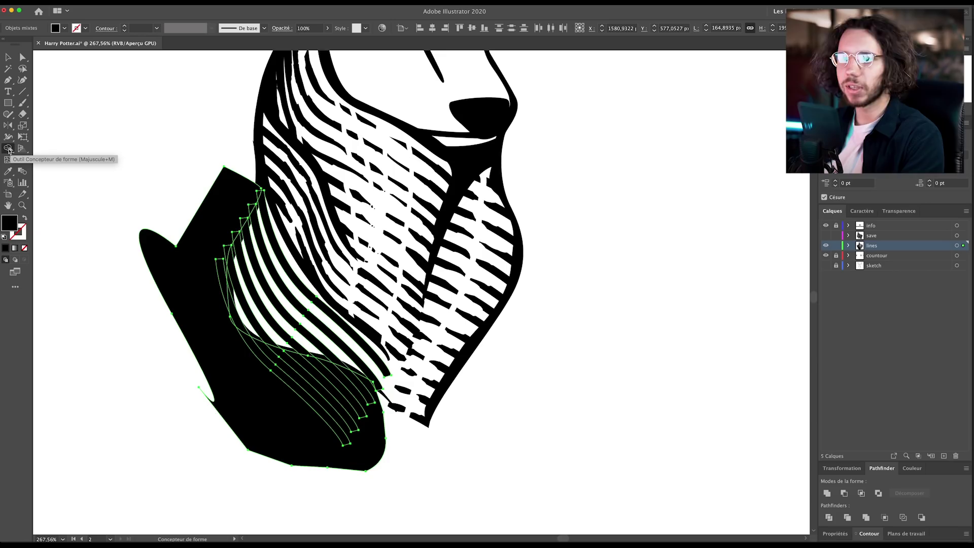
pyautogui.keyDown('alt'); pyautogui.click(206, 267); pyautogui.keyUp('alt')
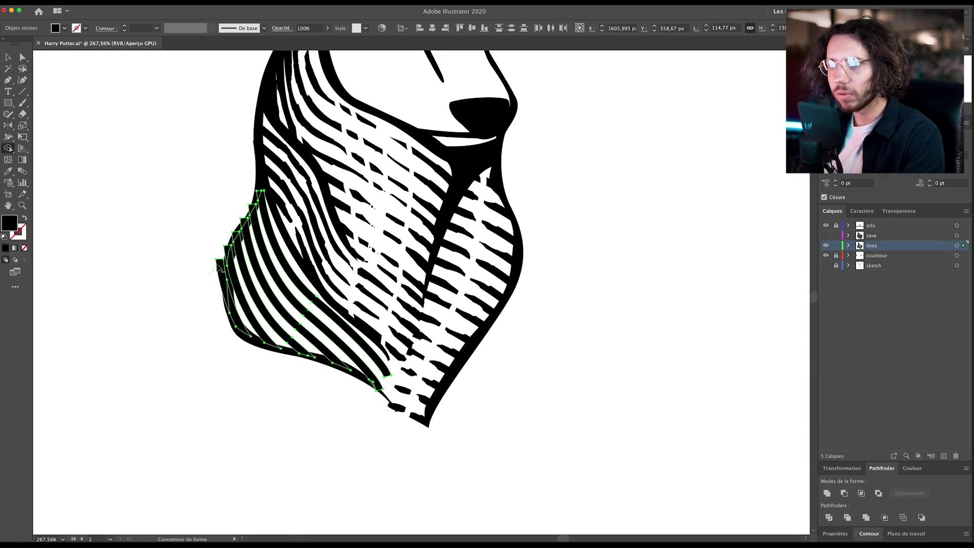
pyautogui.press('v')
pyautogui.click(248, 416)
# - Erase a gap across the inner shoulder lines near the chest tip and taper the line ends around it
pyautogui.moveTo(300, 414); pyautogui.dragTo(226, 420)
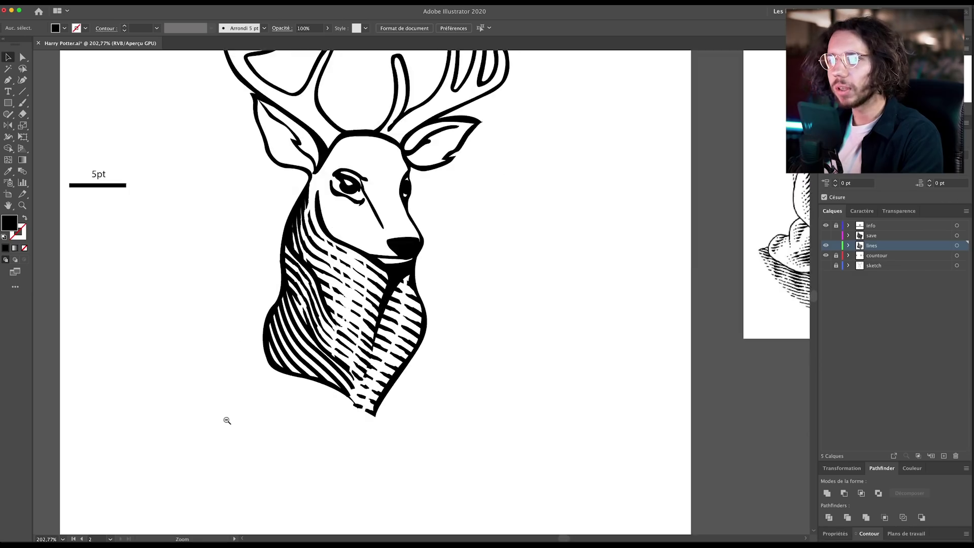
pyautogui.press('e')
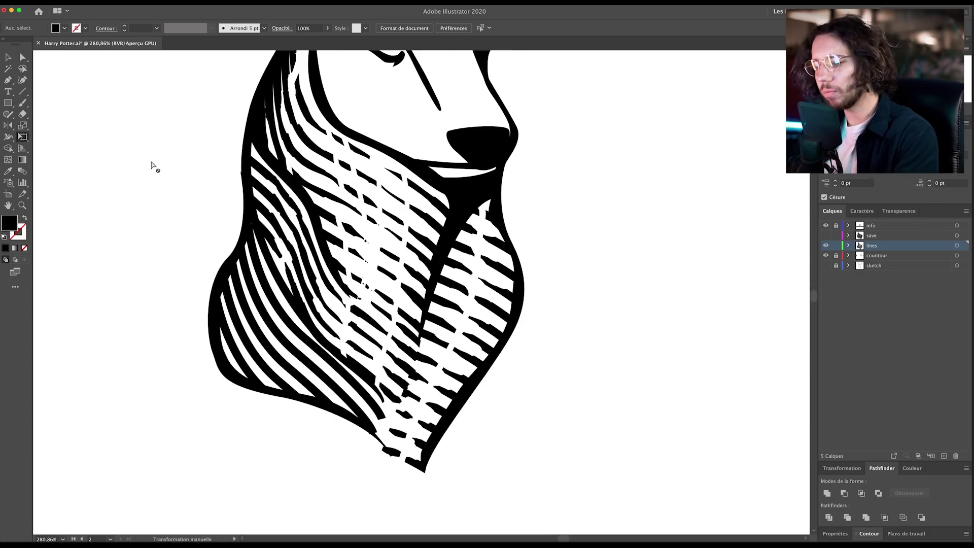
pyautogui.hotkey('shift', 'e')
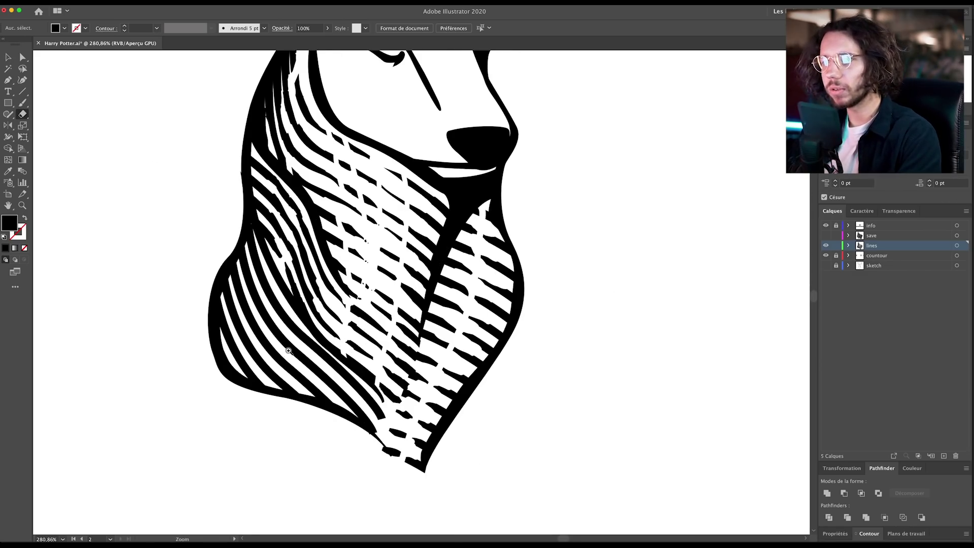
pyautogui.scroll(1, 288, 350)
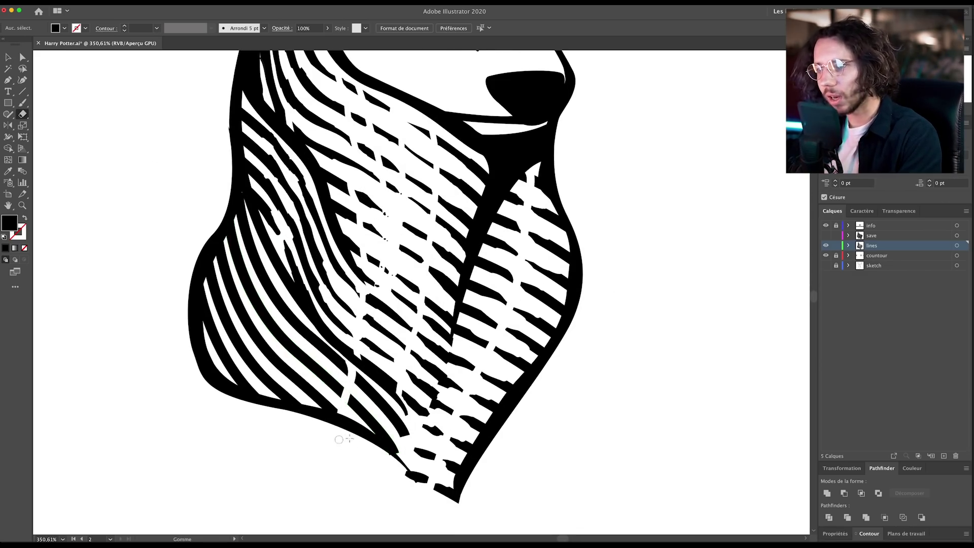
pyautogui.scroll(2, 344, 400)
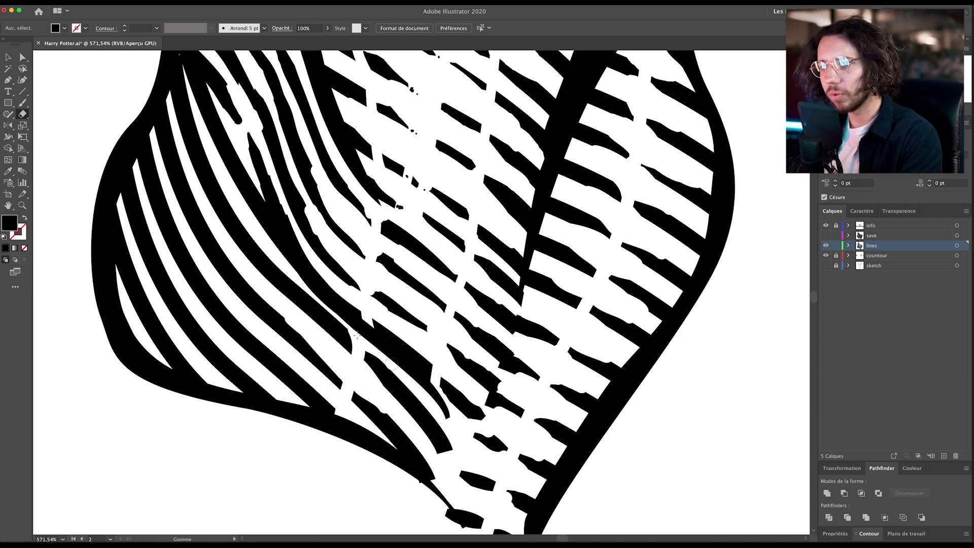
pyautogui.scroll(-6, 256, 374)
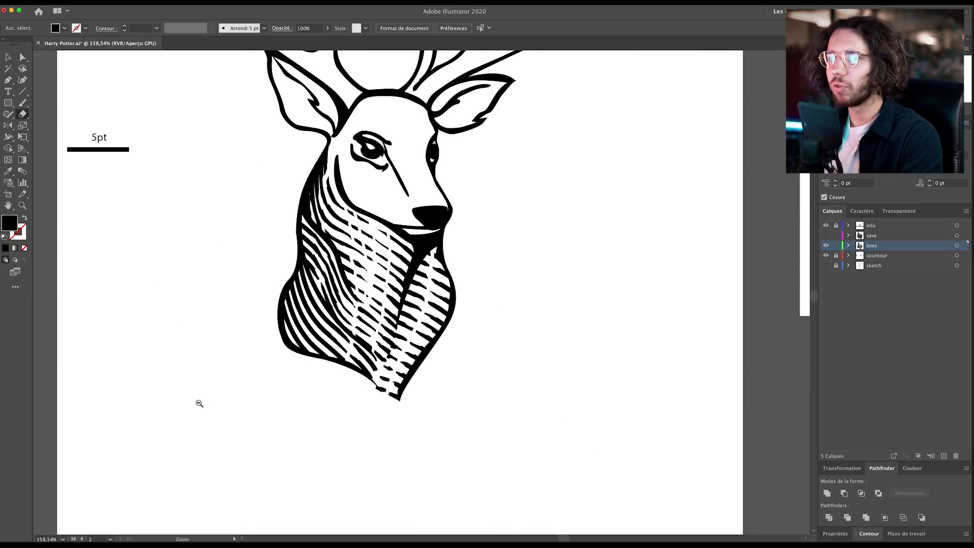
# - Erase along the lower ends of the shoulder lines to taper and break them near the bottom contour
pyautogui.scroll(5, 211, 397)
pyautogui.moveTo(216, 366); pyautogui.dragTo(258, 376)
pyautogui.moveTo(210, 356)
pyautogui.mouseDown()
pyautogui.moveTo(205, 378)
pyautogui.moveTo(175, 333)
pyautogui.mouseUp()
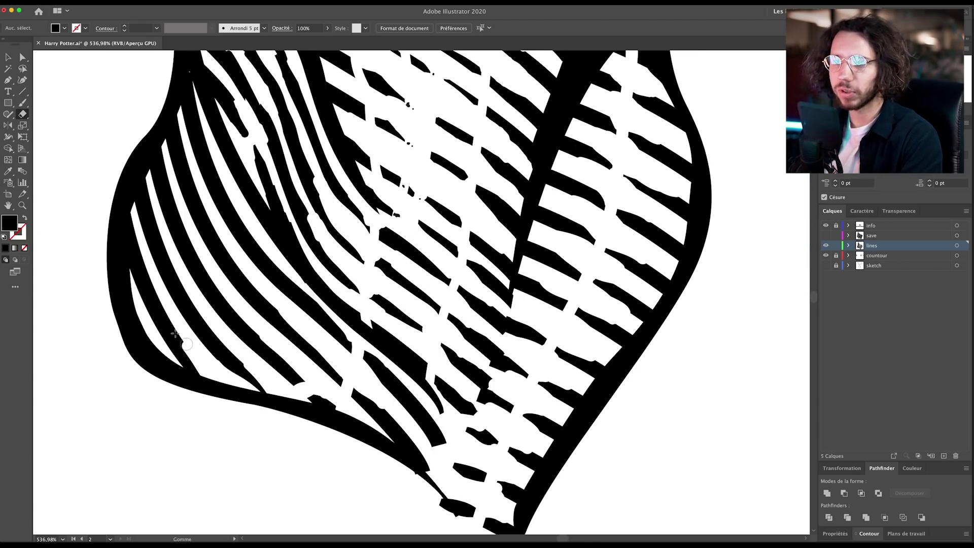
pyautogui.moveTo(374, 323); pyautogui.dragTo(256, 415)
pyautogui.moveTo(375, 348); pyautogui.dragTo(394, 304)
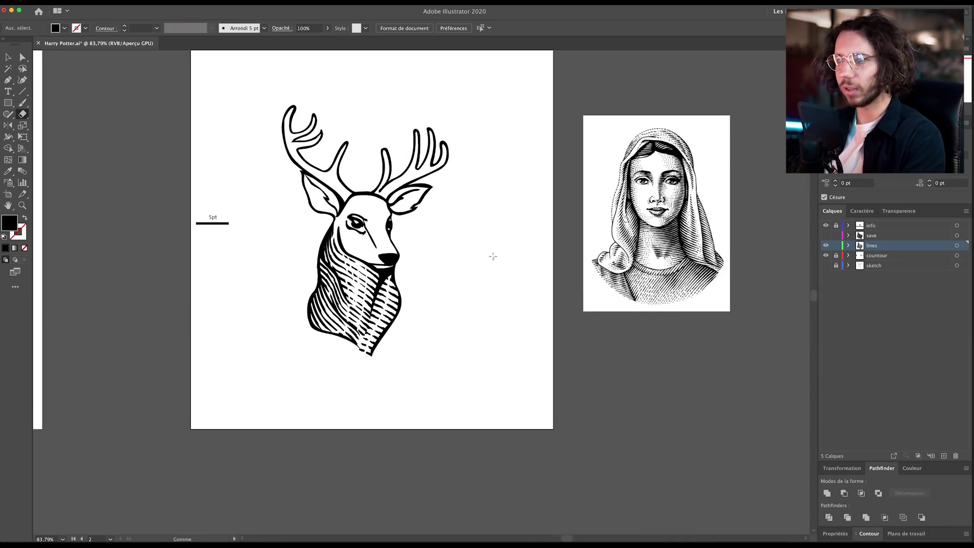
pyautogui.scroll(7, 350, 333)
pyautogui.scroll(-8, 408, 344)
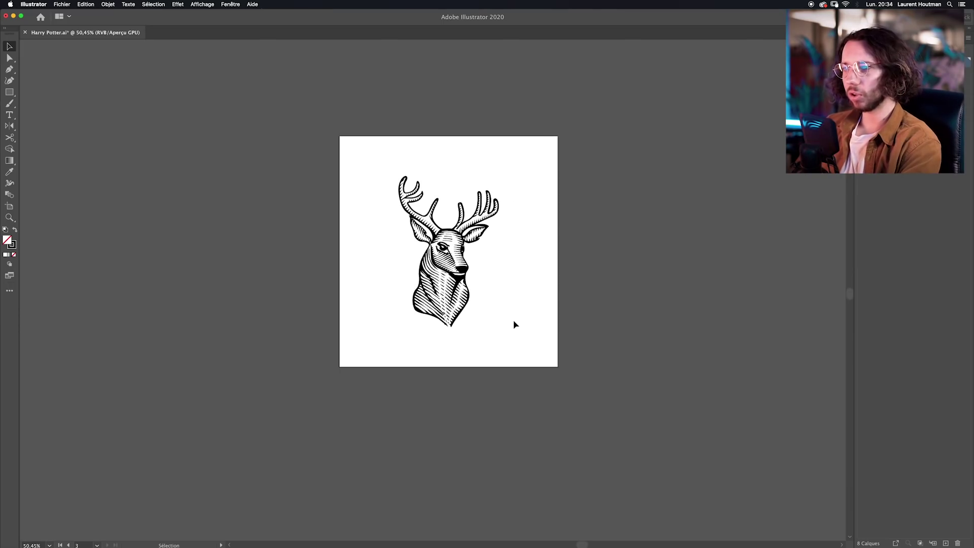
# - Draw a circle about 349 px in diameter around the deer and thicken its black outline into a wide ring
pyautogui.moveTo(514, 323); pyautogui.dragTo(463, 342)
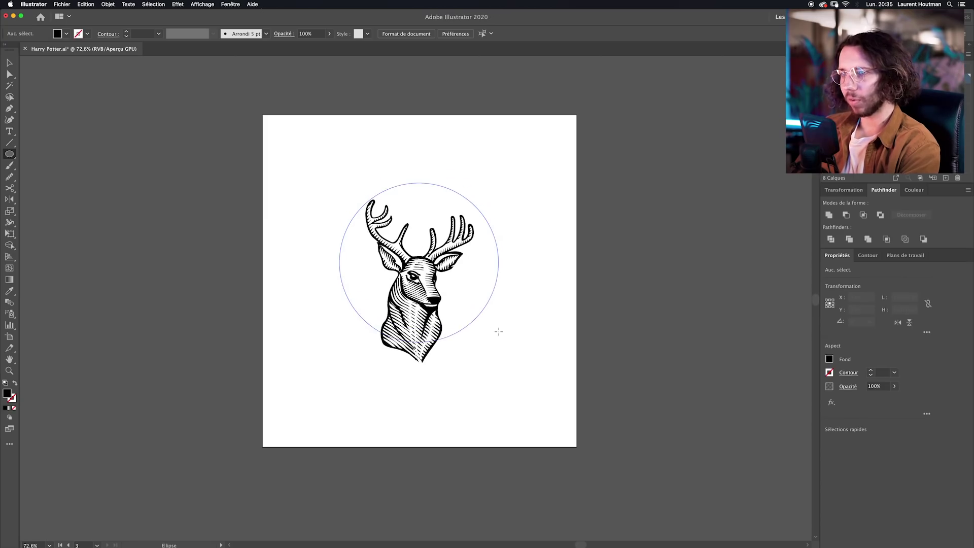
pyautogui.moveTo(498, 330)
pyautogui.mouseDown()
pyautogui.moveTo(488, 306)
pyautogui.moveTo(492, 324)
pyautogui.mouseUp()
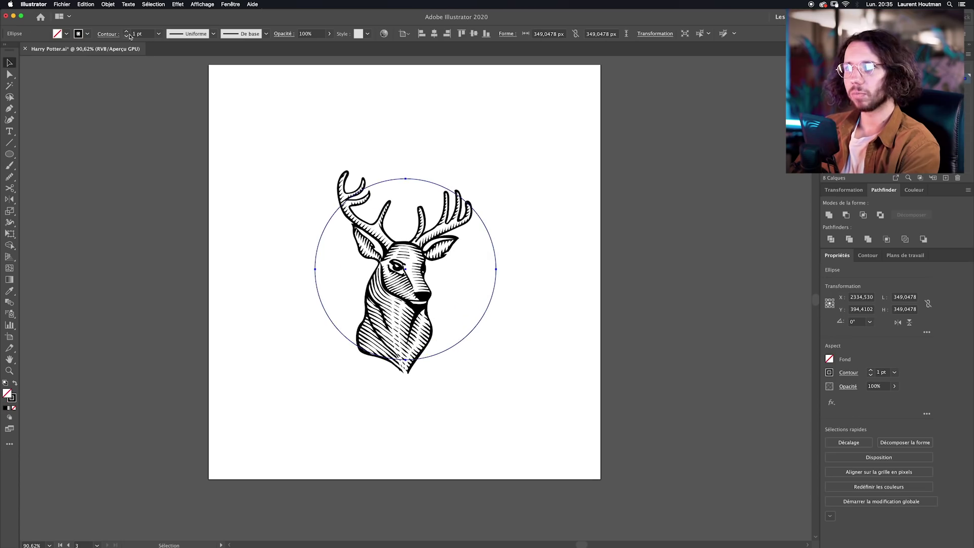
pyautogui.click(126, 36)
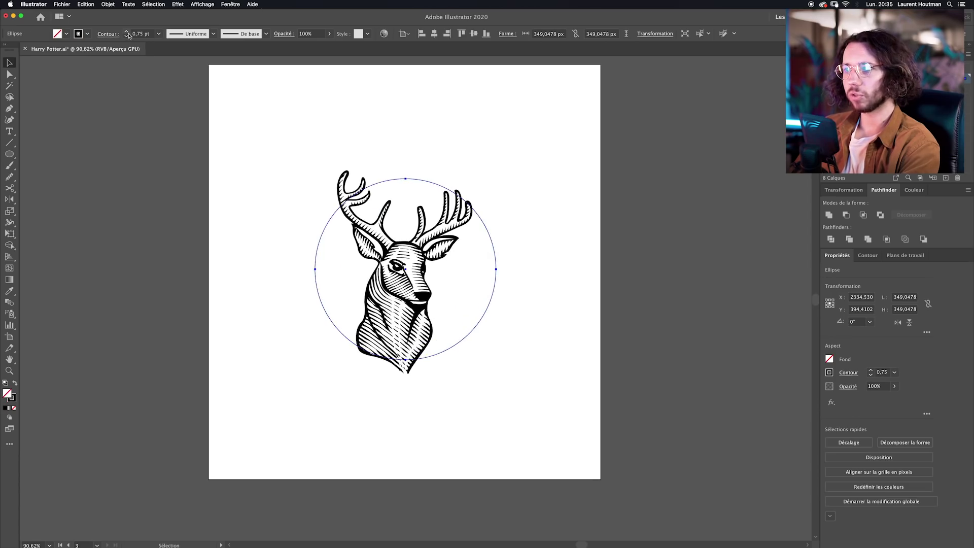
pyautogui.keyDown('shift'); pyautogui.click(127, 31); pyautogui.keyUp('shift')
pyautogui.keyDown('shift'); pyautogui.click(127, 32); pyautogui.keyUp('shift')
pyautogui.keyDown('shift'); pyautogui.click(127, 32); pyautogui.keyUp('shift')
pyautogui.keyDown('shift'); pyautogui.click(127, 32); pyautogui.keyUp('shift')
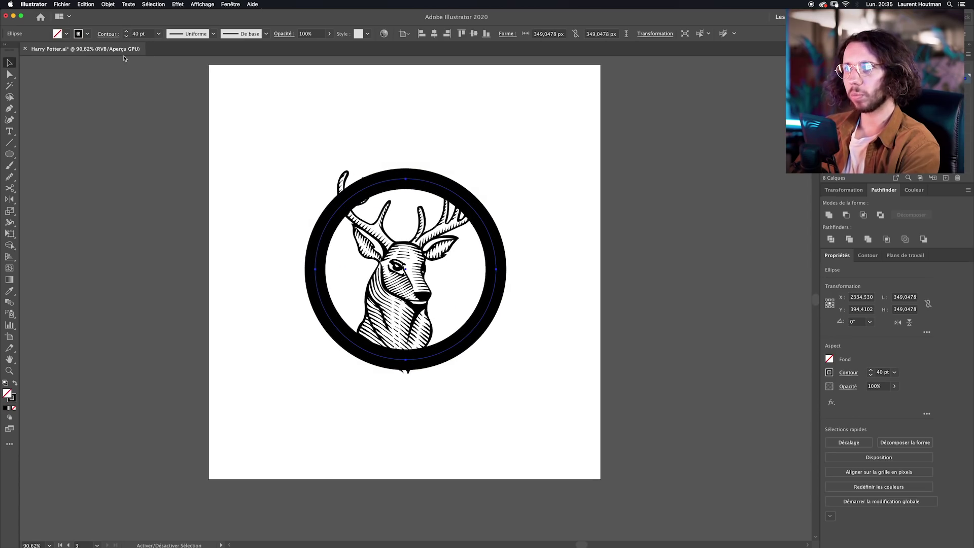
pyautogui.keyDown('shift'); pyautogui.click(127, 32); pyautogui.keyUp('shift')
pyautogui.click(218, 194)
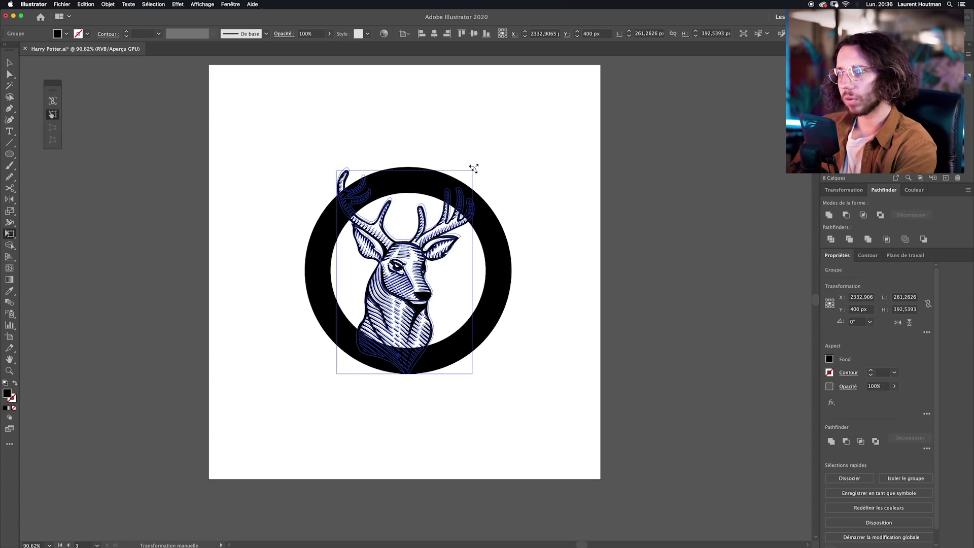
# - Enlarge the deer group slightly so its antlers and chest extend across the ring
pyautogui.moveTo(473, 170); pyautogui.dragTo(479, 162)
pyautogui.press('v')
pyautogui.moveTo(400, 296); pyautogui.dragTo(449, 325)
pyautogui.click(556, 213)
pyautogui.moveTo(391, 394); pyautogui.dragTo(383, 408)
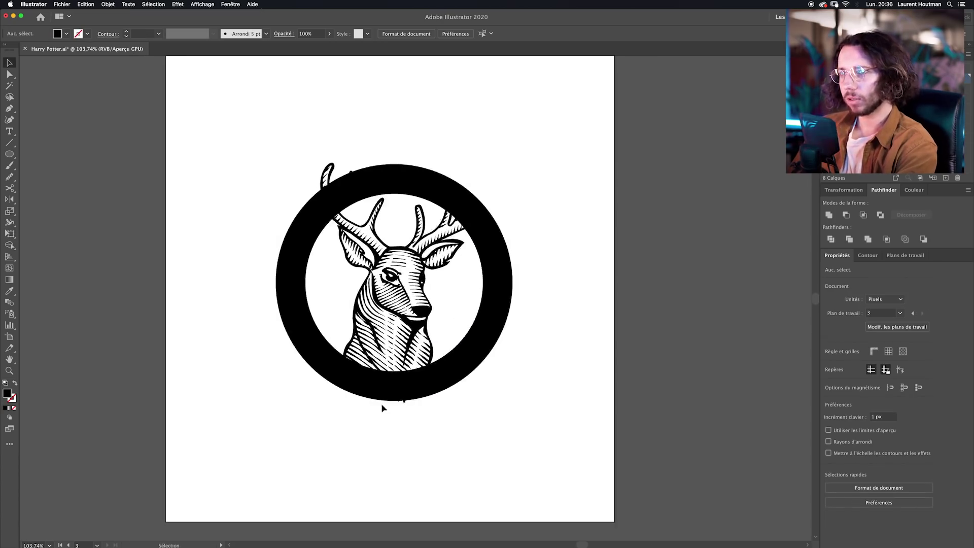
# - Trim the antler and chest parts extending past the ring's inner edge with the Shape Builder
pyautogui.moveTo(268, 427); pyautogui.dragTo(399, 283)
pyautogui.hotkey('shift', 'm')
pyautogui.moveTo(305, 114); pyautogui.dragTo(345, 114)
pyautogui.moveTo(431, 355); pyautogui.dragTo(352, 154)
pyautogui.moveTo(366, 374); pyautogui.dragTo(375, 384)
pyautogui.moveTo(374, 383); pyautogui.dragTo(369, 448)
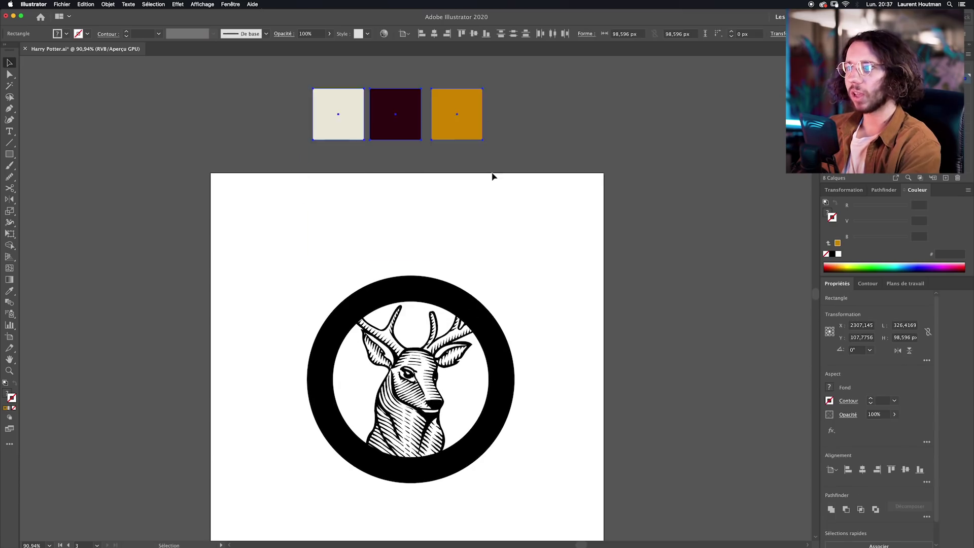
# - Colour the deer illustration with the ochre of the third palette square
pyautogui.moveTo(491, 174); pyautogui.dragTo(472, 189)
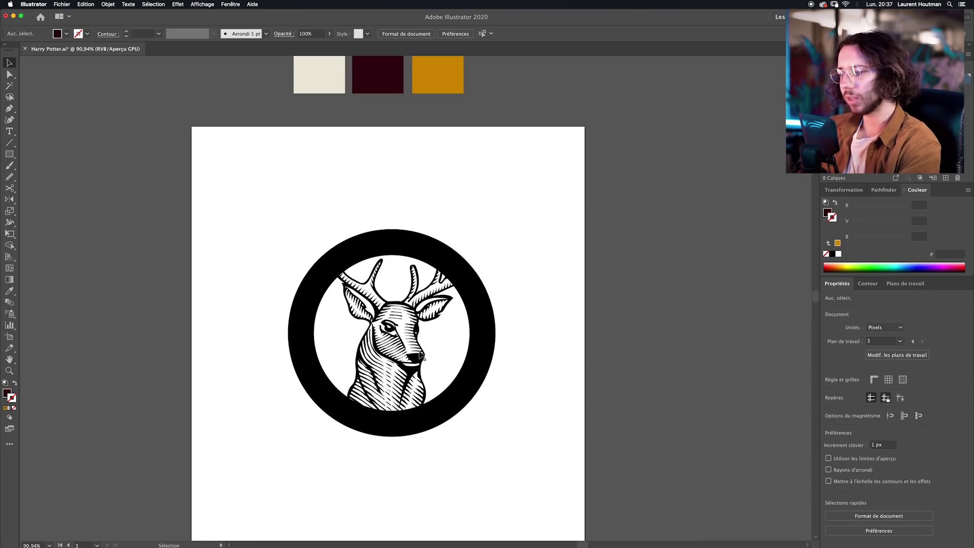
pyautogui.click(421, 357)
pyautogui.press('i')
pyautogui.click(435, 75)
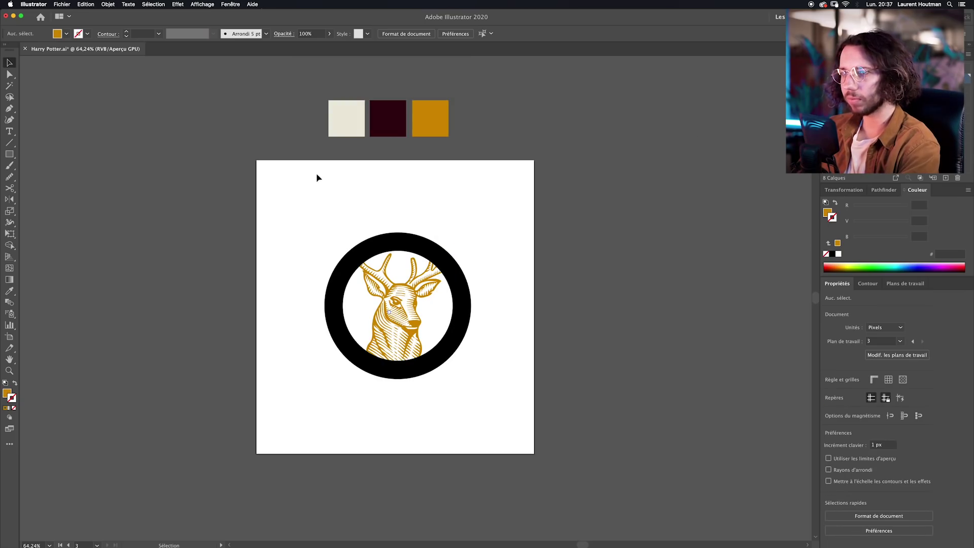
# - Cover the artboard with a background in the cream of the first palette square
pyautogui.click(357, 123)
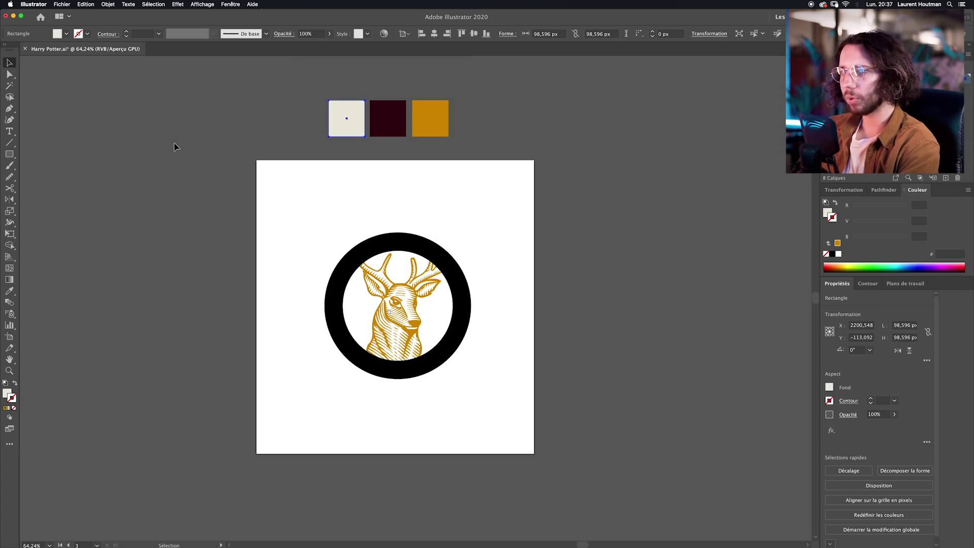
pyautogui.click(321, 188)
pyautogui.moveTo(361, 207); pyautogui.dragTo(368, 207)
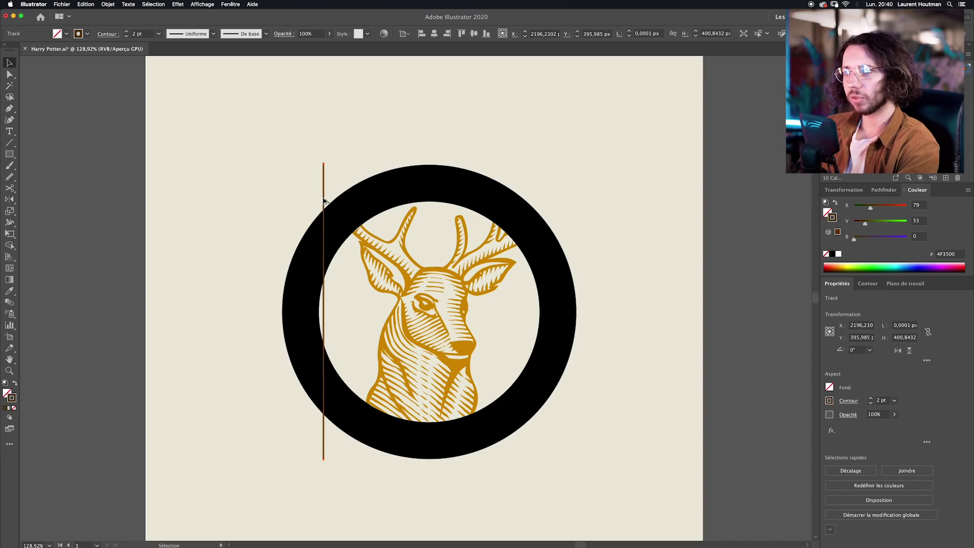
# - Duplicate the vertical 2 pt line evenly across the ring's interior and trim the line ends outside the inner guide circle with the Shape Builder
pyautogui.moveTo(324, 200); pyautogui.dragTo(333, 199)
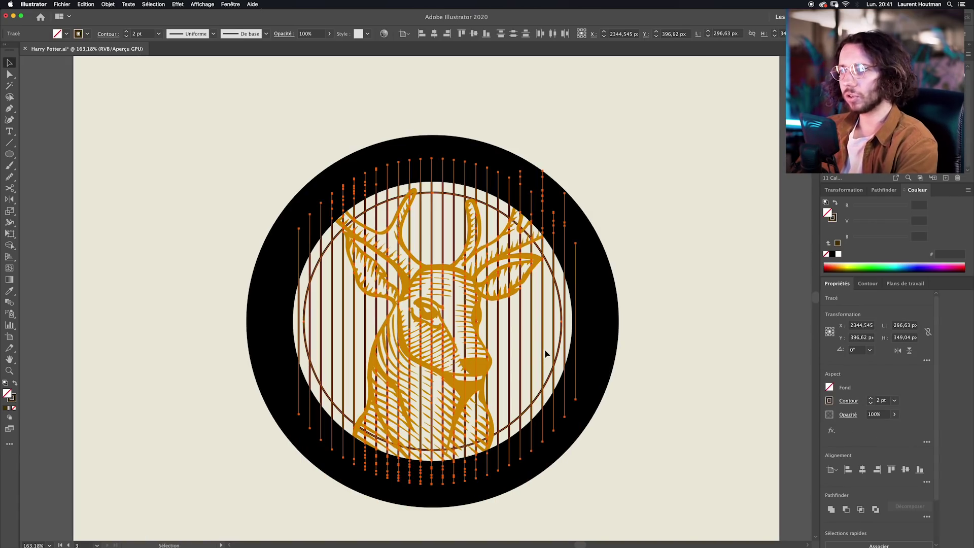
pyautogui.hotkey('shift', 'm')
pyautogui.moveTo(258, 296); pyautogui.dragTo(298, 290)
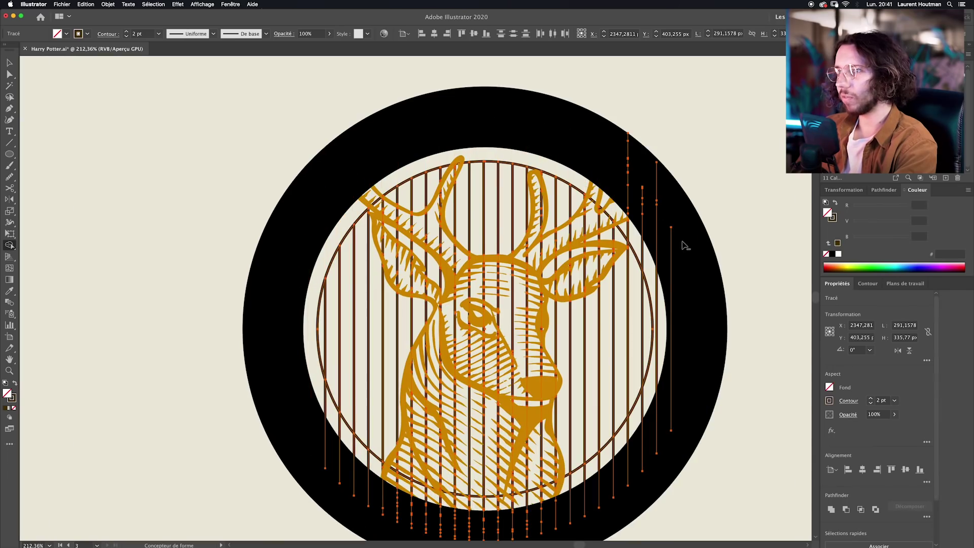
pyautogui.moveTo(665, 218); pyautogui.dragTo(621, 201)
pyautogui.moveTo(684, 285)
pyautogui.mouseDown()
pyautogui.moveTo(632, 165)
pyautogui.moveTo(610, 178)
pyautogui.mouseUp()
pyautogui.moveTo(250, 315); pyautogui.dragTo(273, 325)
pyautogui.moveTo(274, 223)
pyautogui.mouseDown()
pyautogui.moveTo(426, 254)
pyautogui.moveTo(355, 254)
pyautogui.mouseUp()
# - Remove the guide circle's segments between the vertical lines with the Shape Builder
pyautogui.keyDown('alt'); pyautogui.click(322, 341); pyautogui.keyUp('alt')
pyautogui.moveTo(284, 280); pyautogui.dragTo(272, 337)
pyautogui.keyDown('alt'); pyautogui.click(273, 336); pyautogui.keyUp('alt')
pyautogui.scroll(10, 330, 181)
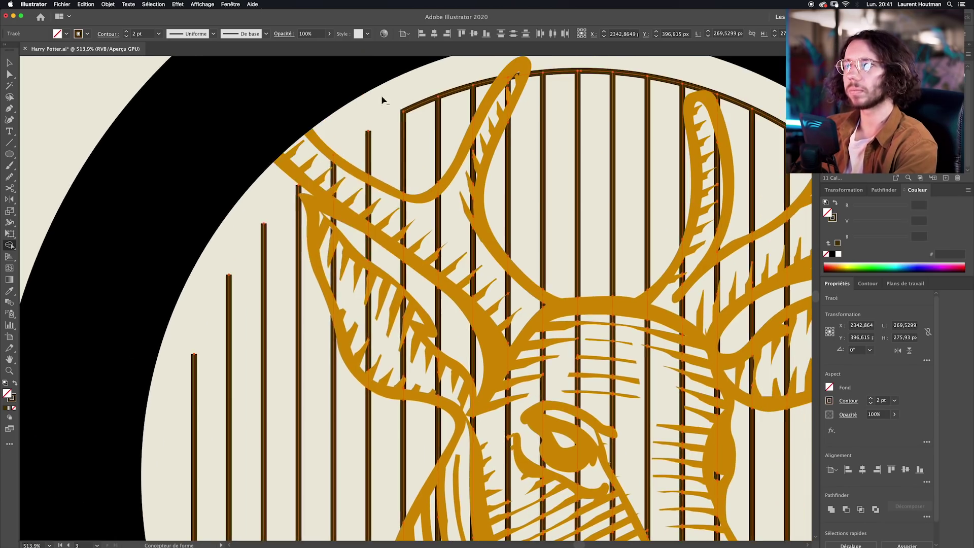
pyautogui.hscroll(5, 383, 98)
pyautogui.keyDown('alt'); pyautogui.click(464, 192); pyautogui.keyUp('alt')
pyautogui.scroll(-10, 464, 191)
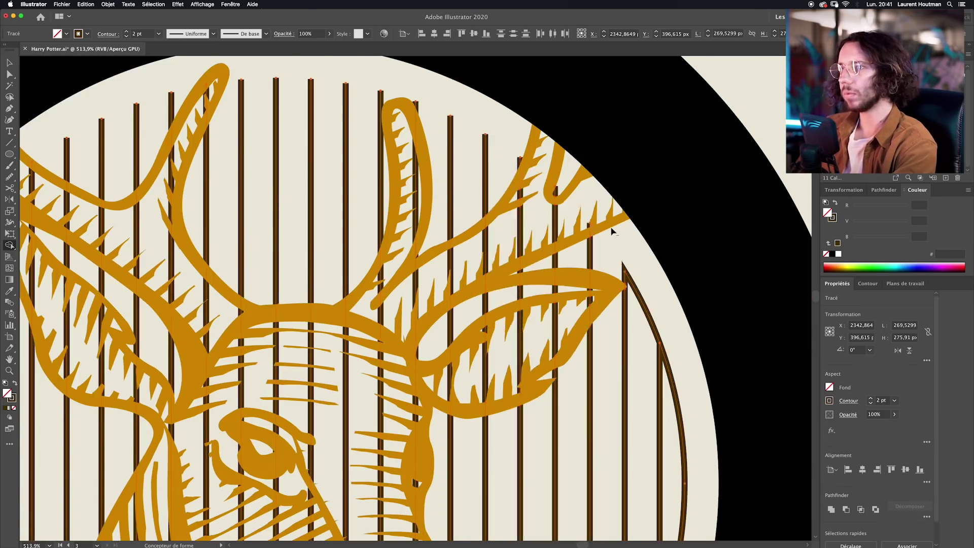
# - Select the vertical background lines and give them a width profile tapered at both ends
pyautogui.press('v')
pyautogui.scroll(2, 366, 264)
pyautogui.moveTo(199, 202); pyautogui.dragTo(563, 209)
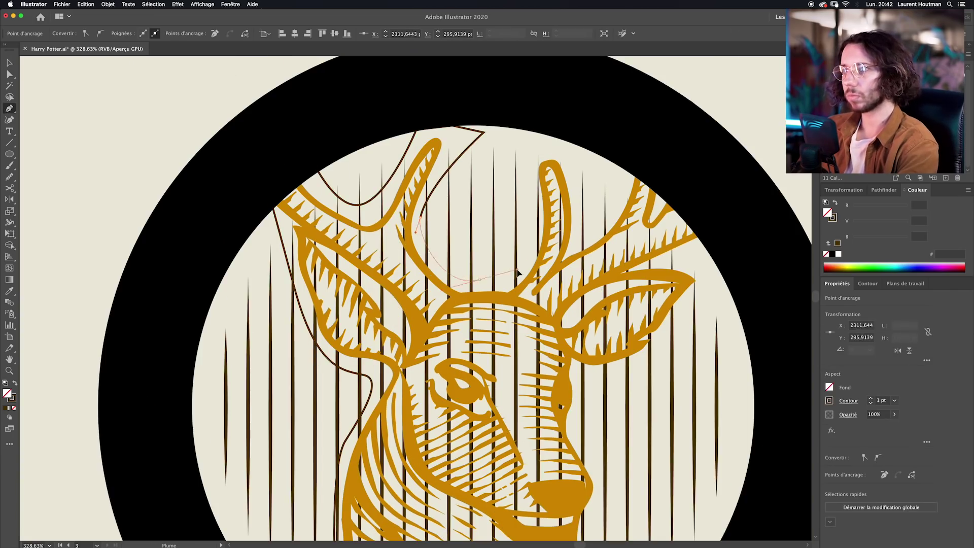
# - Trace the deer's silhouette with the Pen tool and clear the vertical lines inside it
pyautogui.click(639, 140)
pyautogui.click(672, 107)
pyautogui.moveTo(722, 157); pyautogui.dragTo(742, 174)
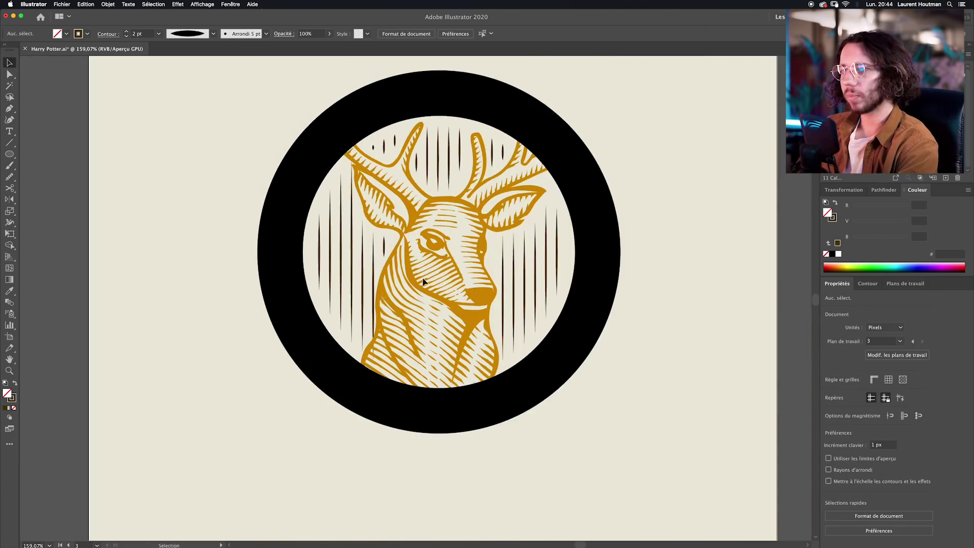
# - Select all the vertical background lines and expand them into a group at 49% opacity
pyautogui.scroll(-5, 424, 281)
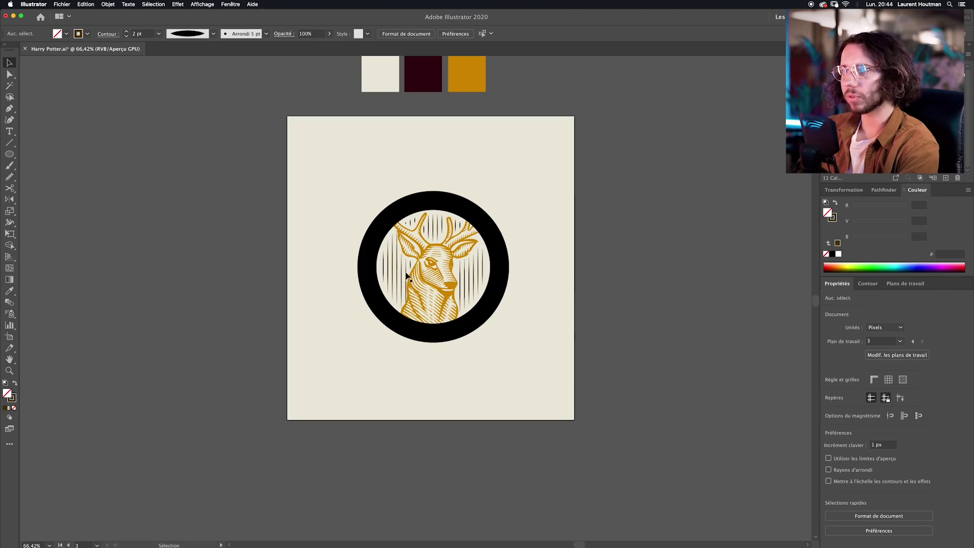
pyautogui.moveTo(488, 229); pyautogui.dragTo(524, 206)
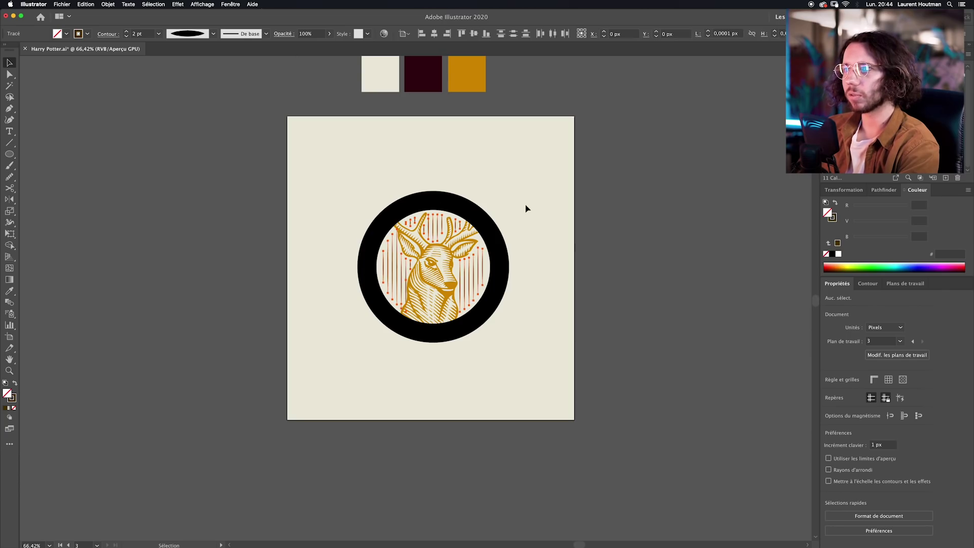
pyautogui.moveTo(239, 436); pyautogui.dragTo(573, 158)
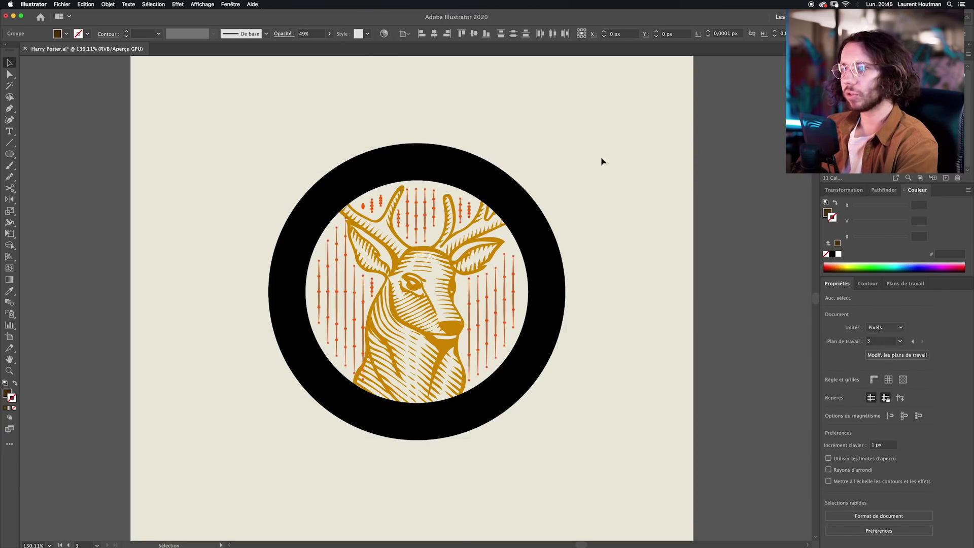
# - Recolour the background lines ochre and the ring dark maroon with thin ochre borders
pyautogui.scroll(-2, 594, 189)
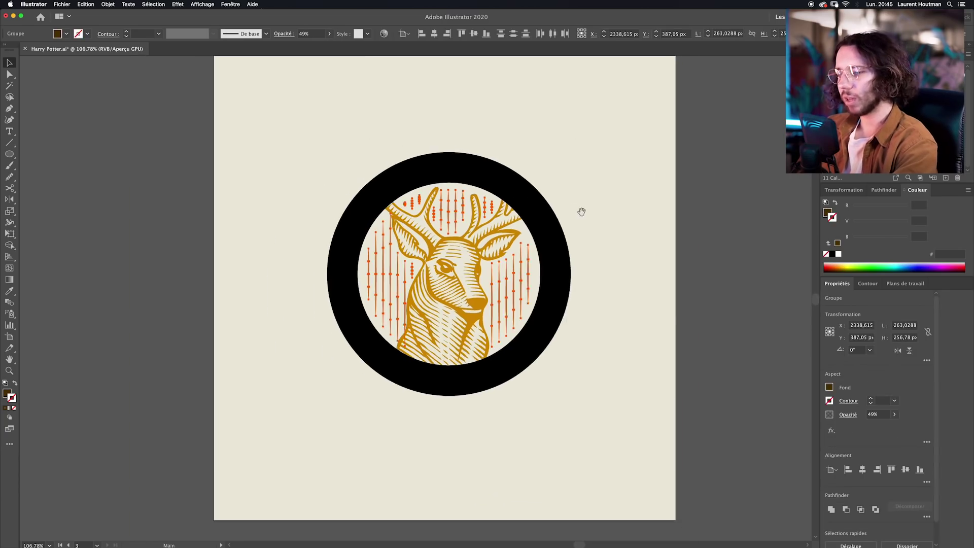
pyautogui.moveTo(584, 211); pyautogui.dragTo(557, 215)
pyautogui.click(556, 215)
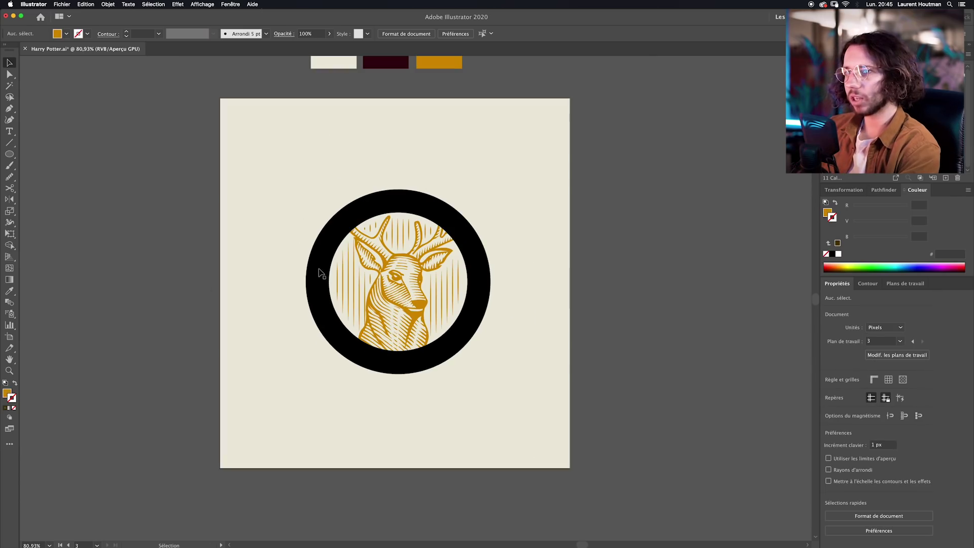
pyautogui.click(321, 272)
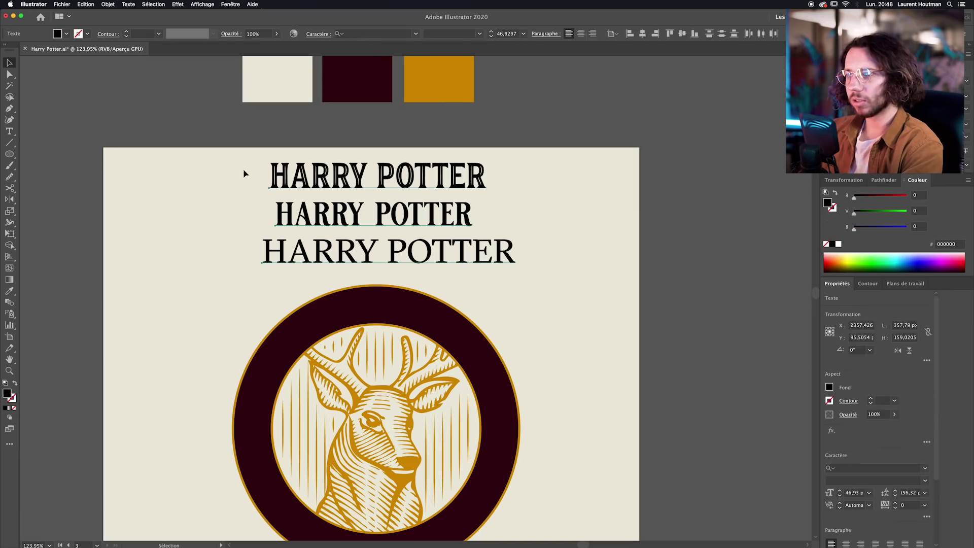
# - Move the three black HARRY POTTER variants off the artboard, keeping an ochre Hanley Pro Block Inline copy above the badge
pyautogui.click(233, 171)
pyautogui.moveTo(530, 269); pyautogui.dragTo(529, 269)
pyautogui.moveTo(304, 202); pyautogui.dragTo(575, 180)
pyautogui.moveTo(620, 135)
pyautogui.mouseDown()
pyautogui.moveTo(528, 145)
pyautogui.moveTo(621, 139)
pyautogui.mouseUp()
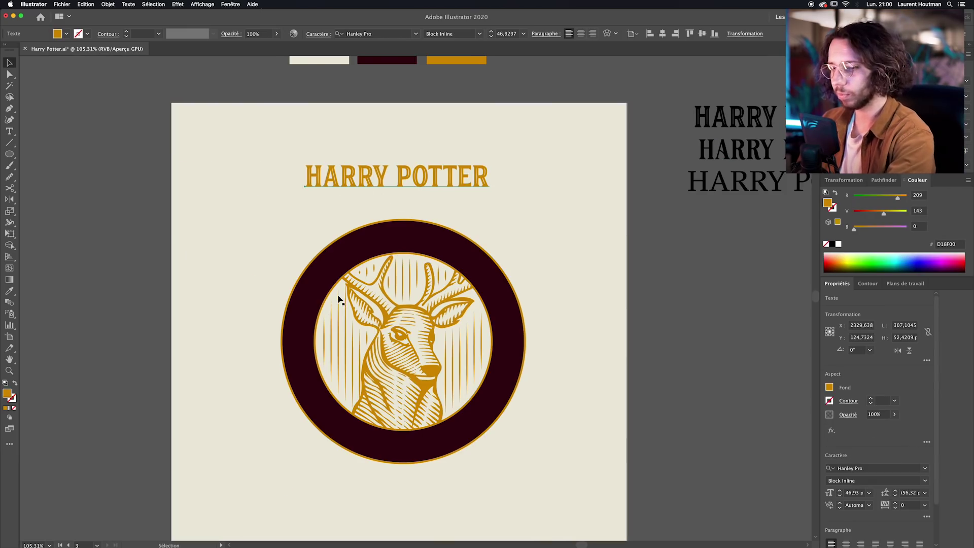
# - Draw a circle about 337 px in diameter inside the maroon band and remove its fill and stroke
pyautogui.moveTo(336, 331)
pyautogui.mouseDown()
pyautogui.moveTo(528, 426)
pyautogui.moveTo(487, 398)
pyautogui.moveTo(505, 420)
pyautogui.mouseUp()
pyautogui.press('v')
pyautogui.click(14, 384)
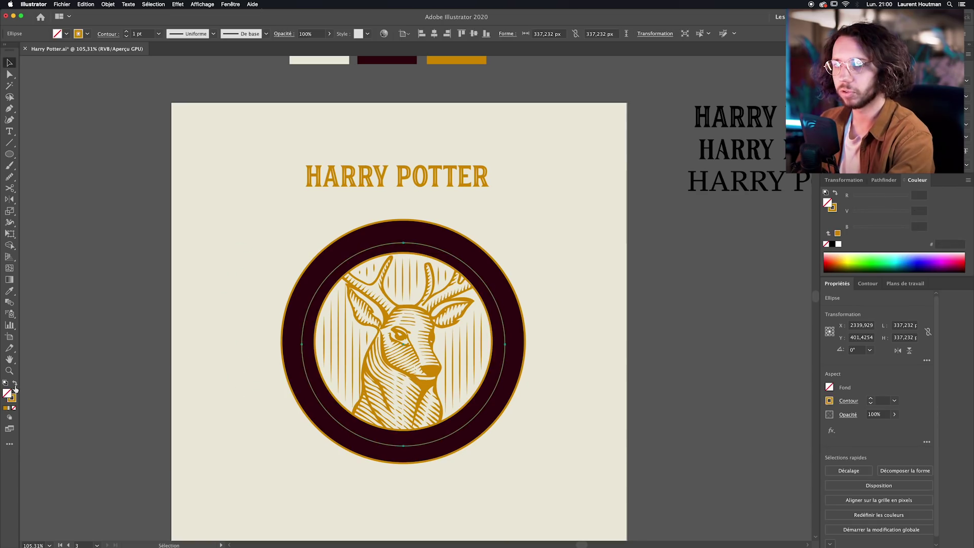
pyautogui.click(15, 399)
pyautogui.click(14, 408)
pyautogui.click(114, 330)
pyautogui.click(363, 251)
pyautogui.scroll(2, 402, 247)
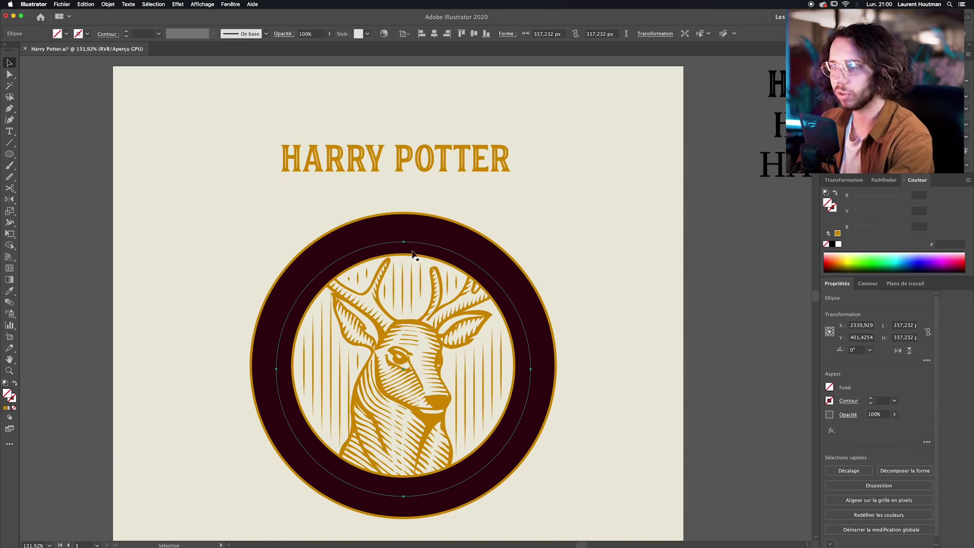
# - Delete the circle's bottom anchor point to leave only its upper arc
pyautogui.press('a')
pyautogui.click(404, 497)
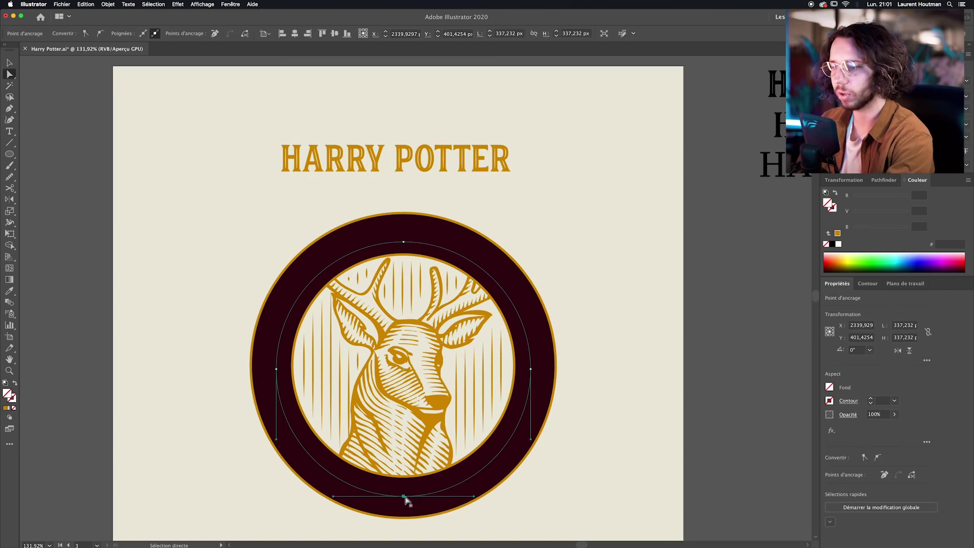
pyautogui.press('Delete')
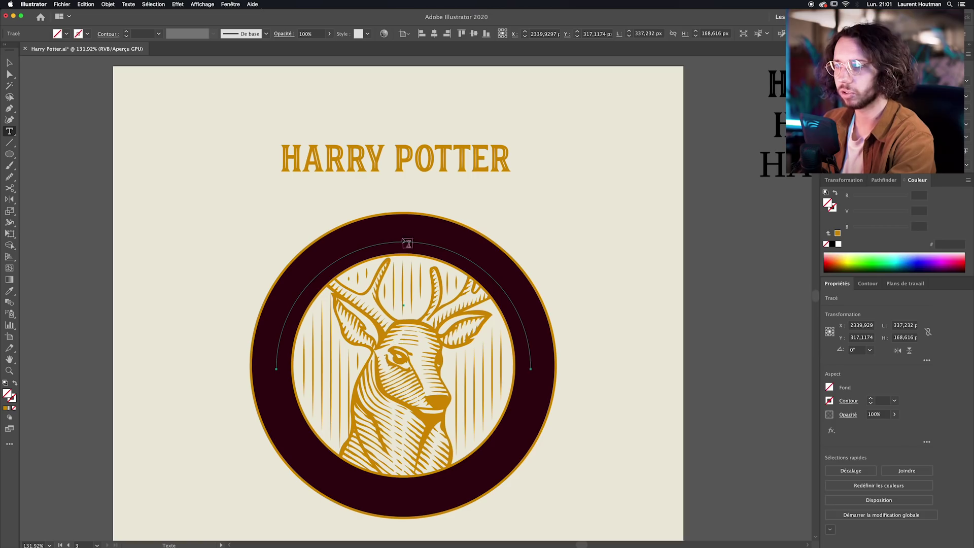
# - Write HARRY POTTER along the upper arc at 40 pt and centre it over the arc's full length
pyautogui.click(403, 240)
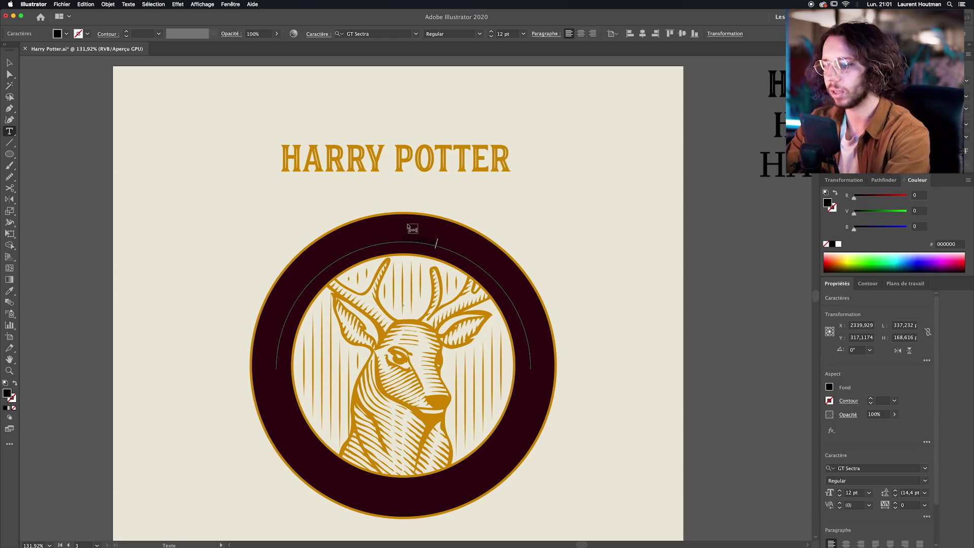
pyautogui.write('HARRY POTTER')
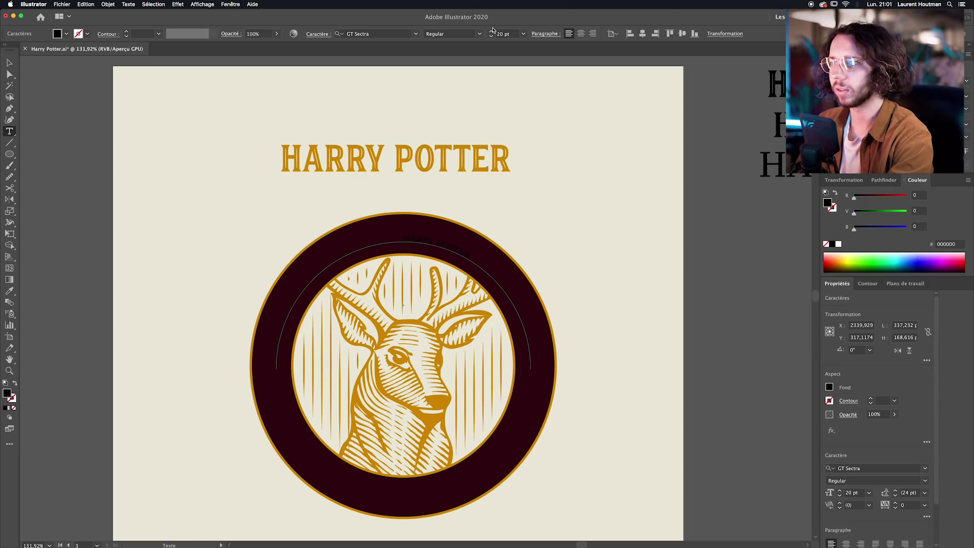
pyautogui.click(9, 74)
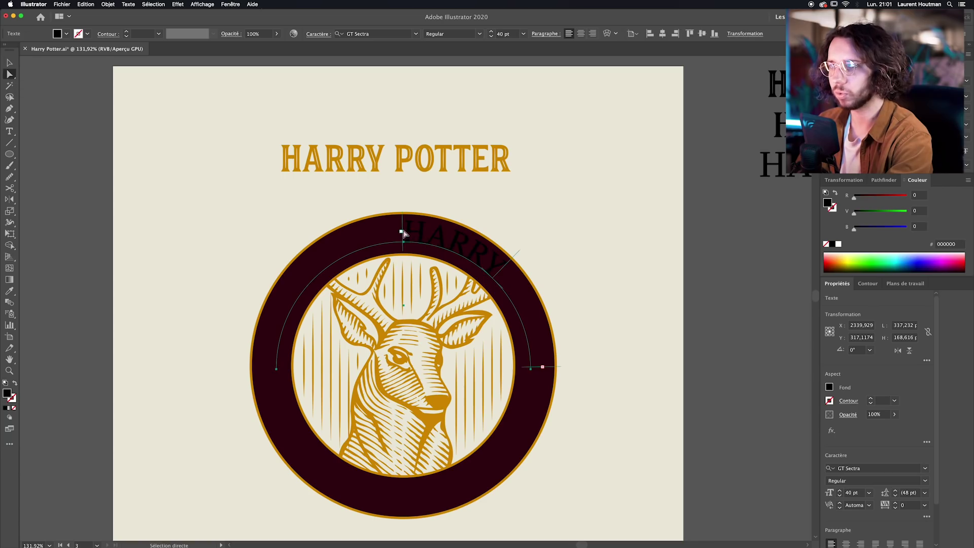
pyautogui.moveTo(404, 232); pyautogui.dragTo(284, 356)
pyautogui.click(581, 34)
# - Apply the ochre title's formatting to the curved text, centre it and set its size to 37 pt
pyautogui.press('i')
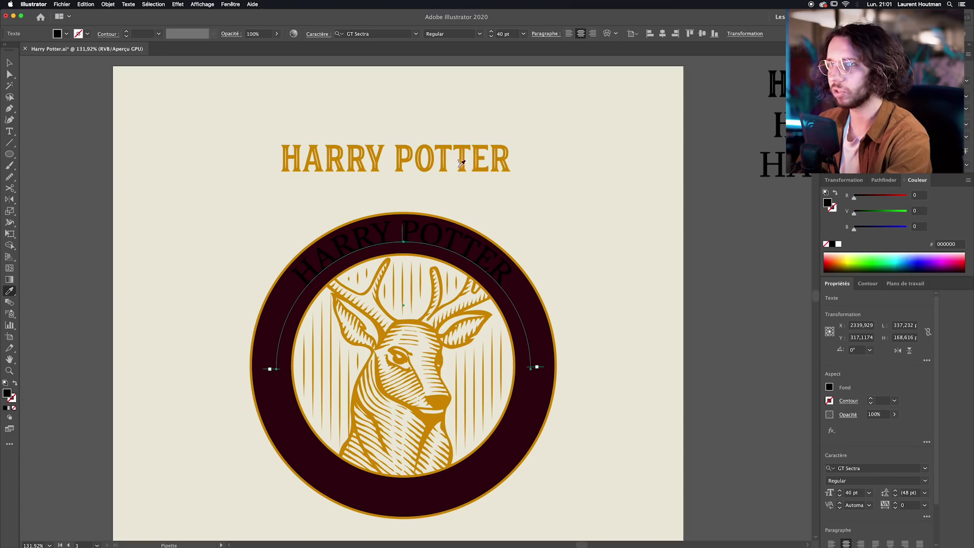
pyautogui.click(445, 151)
pyautogui.press('v')
pyautogui.click(581, 33)
pyautogui.click(490, 36)
pyautogui.click(491, 36)
pyautogui.click(491, 36)
# - Colour the curved HARRY POTTER text with the cream of the background
pyautogui.press('i')
pyautogui.click(643, 188)
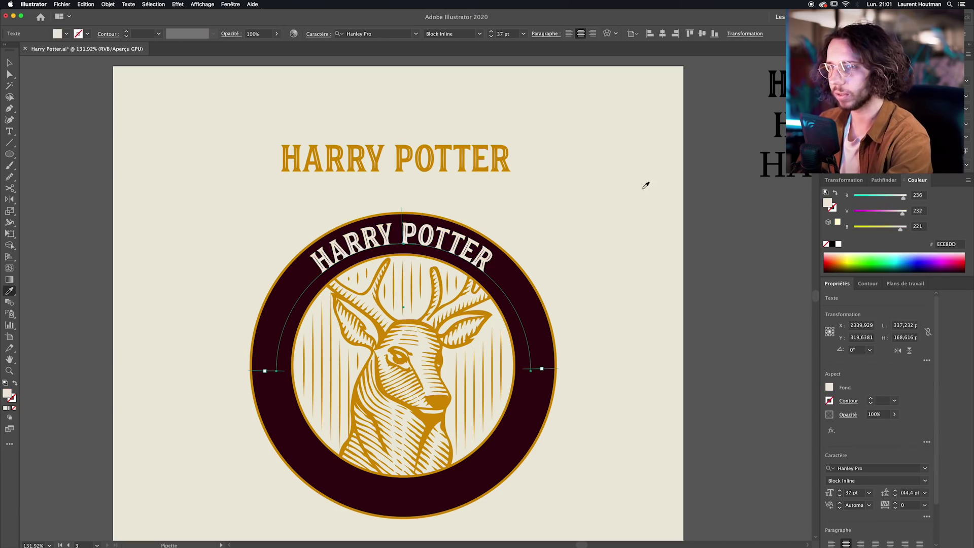
pyautogui.press('v')
pyautogui.click(562, 211)
# - Widen the letter tracking of the curved HARRY POTTER text to 180
pyautogui.moveTo(457, 245); pyautogui.dragTo(350, 188)
pyautogui.click(459, 251)
pyautogui.hotkey('alt', 'Right')
pyautogui.hotkey('alt', 'Right')
pyautogui.hotkey('alt', 'Right')
pyautogui.hotkey('alt', 'Right')
pyautogui.hotkey('alt', 'Right')
pyautogui.hotkey('alt', 'Right')
pyautogui.hotkey('alt', 'Right')
pyautogui.hotkey('alt', 'Right')
pyautogui.press('super+shift+a')
pyautogui.moveTo(345, 189); pyautogui.dragTo(354, 190)
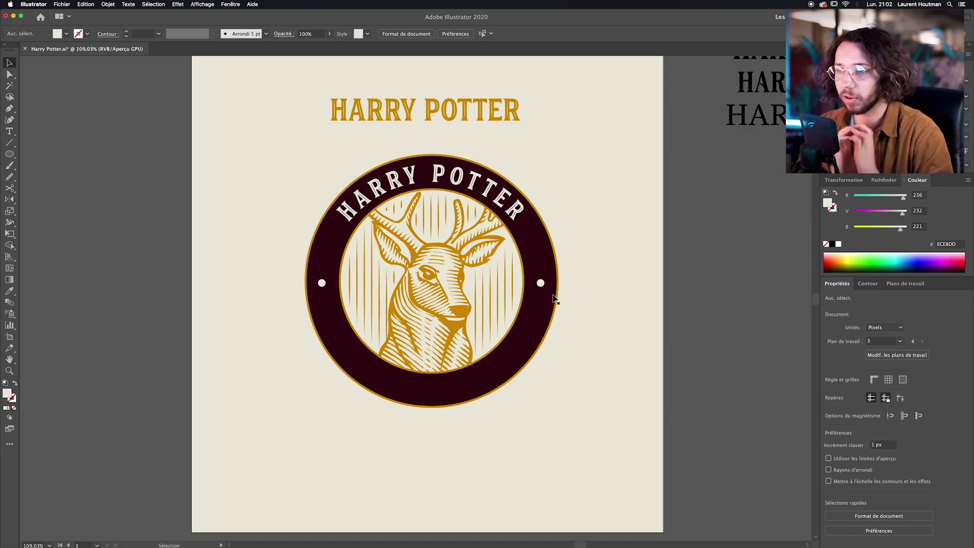
# - Draw an unfilled circle about 350 px in diameter centred on the badge and delete its top anchor point, leaving the lower arc
pyautogui.press('l')
pyautogui.moveTo(431, 283)
pyautogui.mouseDown()
pyautogui.moveTo(565, 417)
pyautogui.moveTo(539, 375)
pyautogui.moveTo(542, 391)
pyautogui.mouseUp()
pyautogui.hotkey('shift', 'x')
pyautogui.press('a')
pyautogui.click(432, 174)
pyautogui.press('Delete')
# - Write MINISTER OF MAGIC as path text along the badge's lower arc
pyautogui.press('t')
pyautogui.click(433, 392)
pyautogui.write('MINISTER OF')
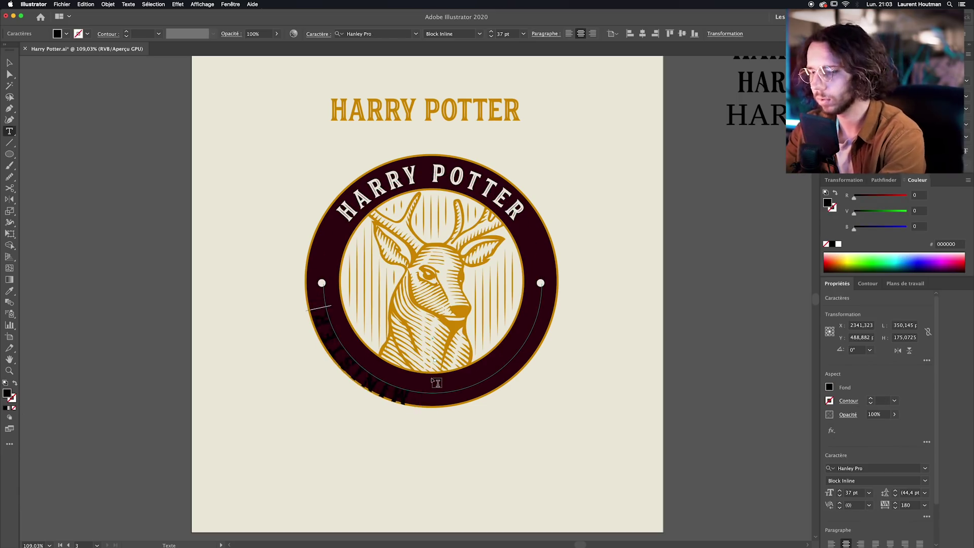
# - Style the lower curved text in cream Hanley Pro Block at 27 pt and flip it inward so it reads upright
pyautogui.press('Escape')
pyautogui.press('a')
pyautogui.moveTo(433, 406)
pyautogui.mouseDown()
pyautogui.moveTo(433, 398)
pyautogui.moveTo(428, 417)
pyautogui.mouseUp()
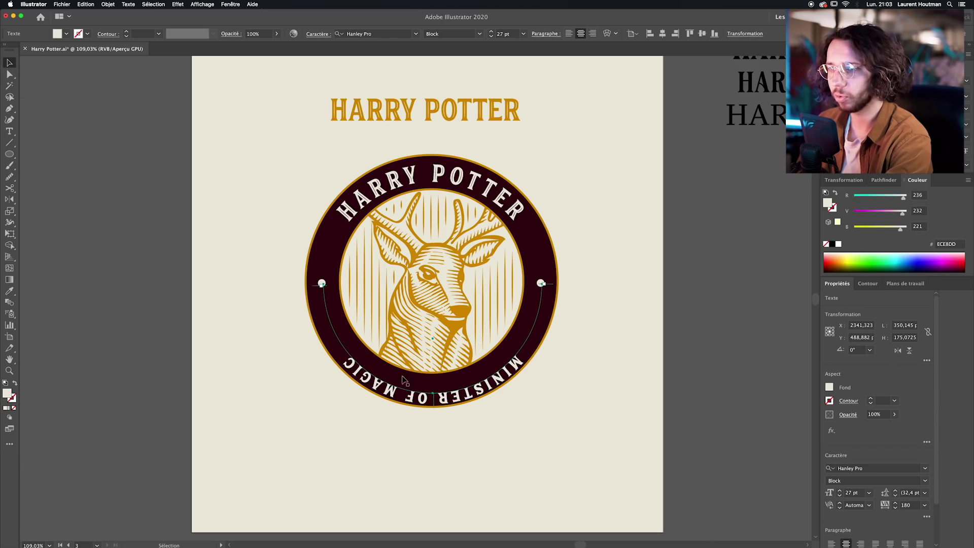
pyautogui.moveTo(434, 396); pyautogui.dragTo(434, 378)
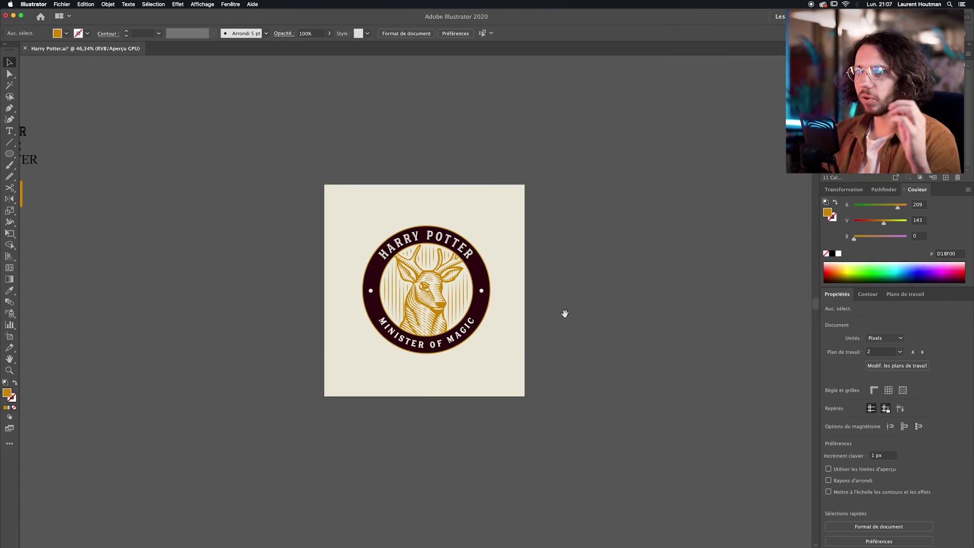
# - Add a wide landscape artboard beside the badge's artboard
pyautogui.scroll(-2, 558, 304)
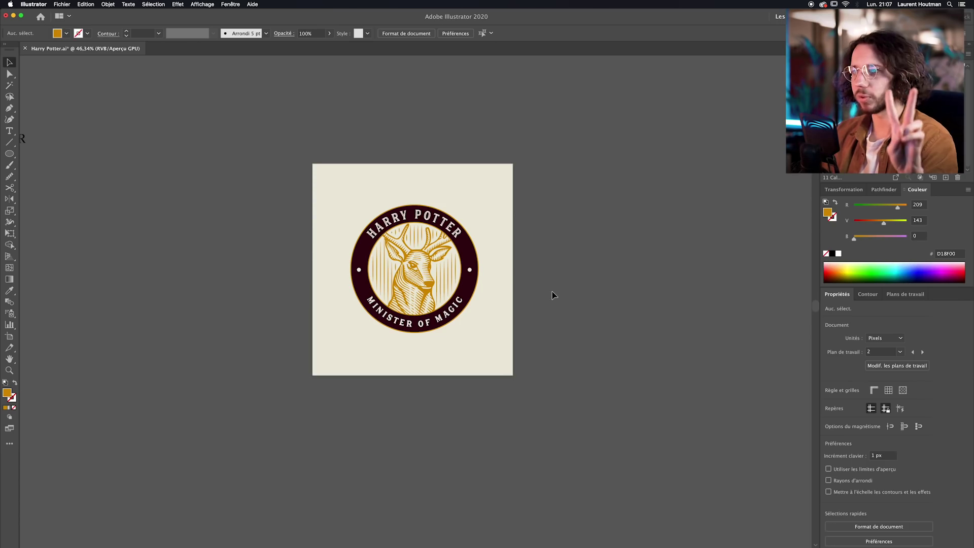
pyautogui.hotkey('shift', 'o')
pyautogui.moveTo(552, 294); pyautogui.dragTo(389, 302)
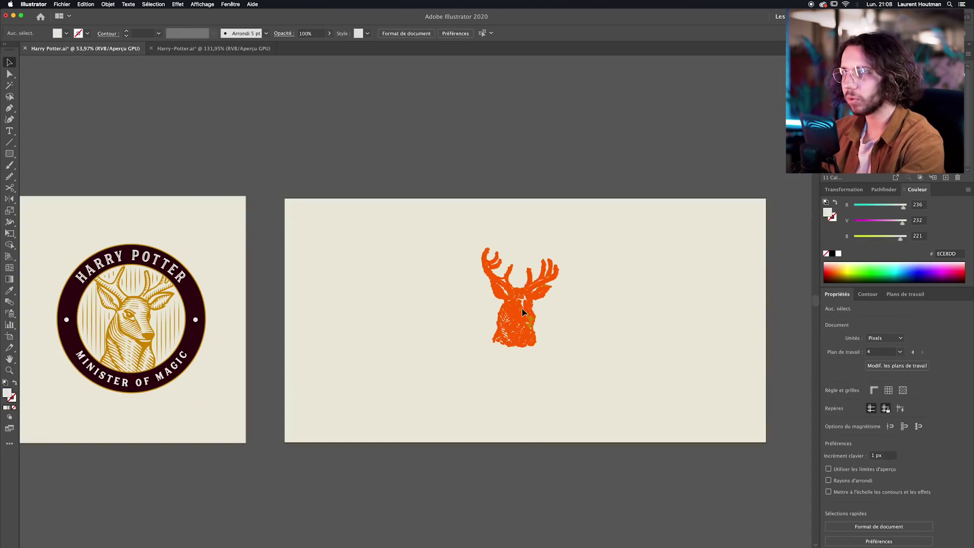
# - Draw a circle about 241 px in diameter with a 10 pt maroon outline around the deer, trimming the neck to it
pyautogui.press('l')
pyautogui.moveTo(522, 294); pyautogui.dragTo(566, 323)
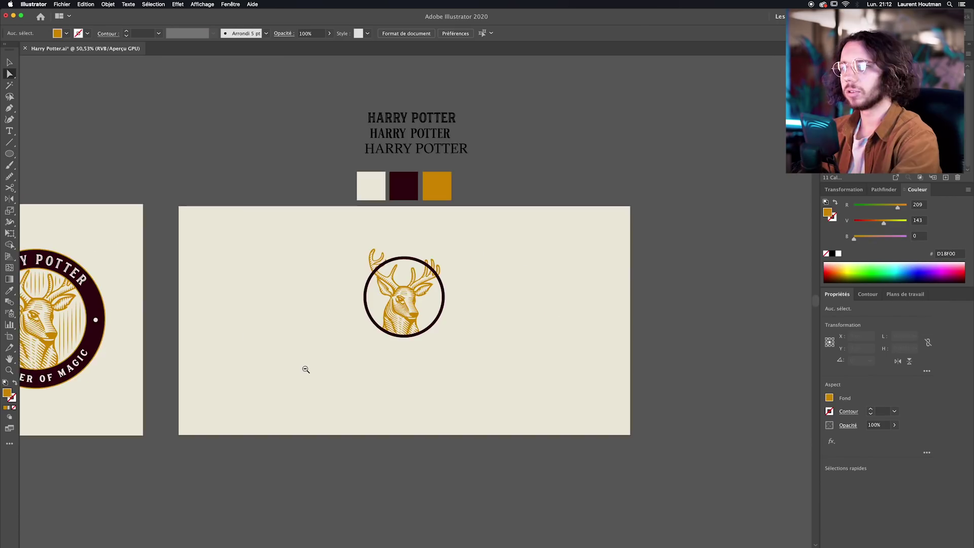
pyautogui.click(408, 330)
pyautogui.click(344, 239)
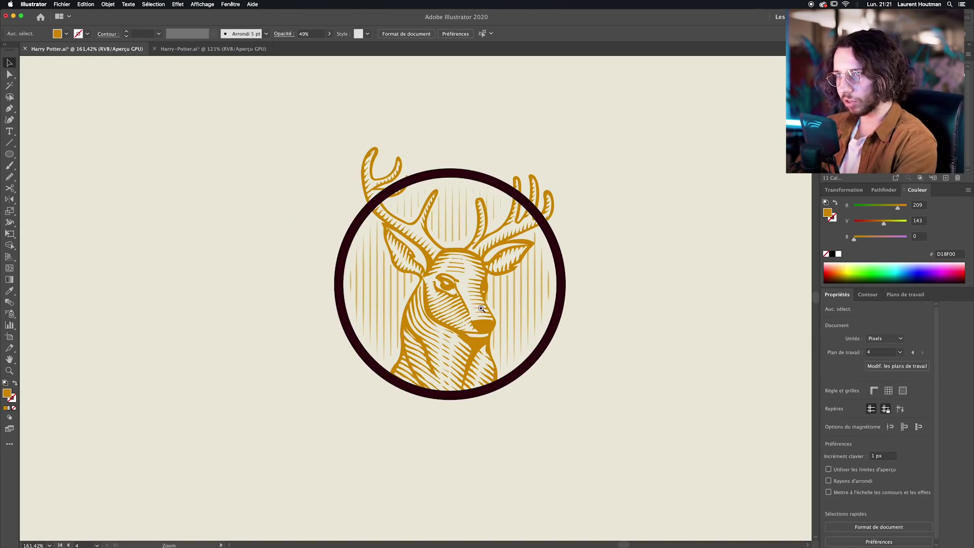
pyautogui.moveTo(481, 308); pyautogui.dragTo(694, 322)
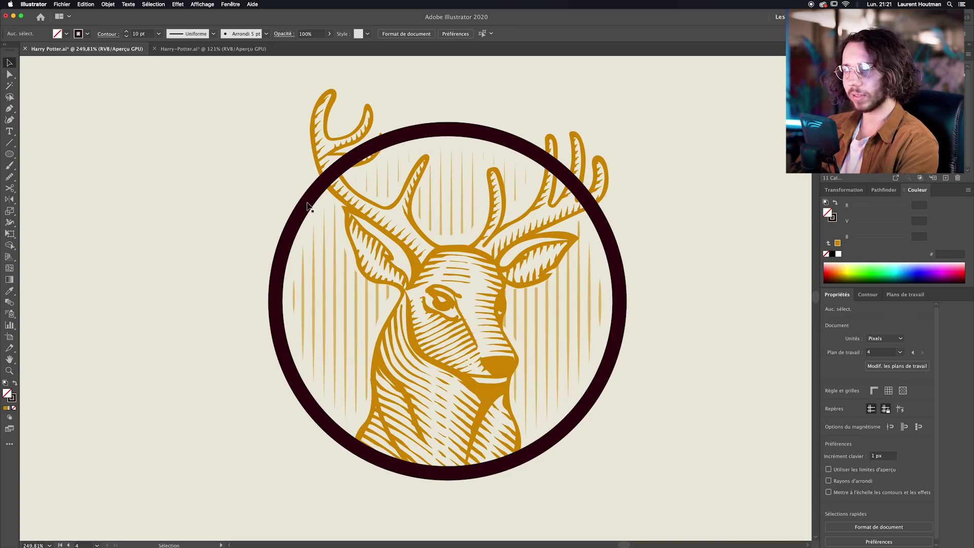
# - Expand the fill and stroke of the maroon circle around the deer into an editable shape
pyautogui.click(307, 205)
pyautogui.click(107, 4)
pyautogui.click(122, 93)
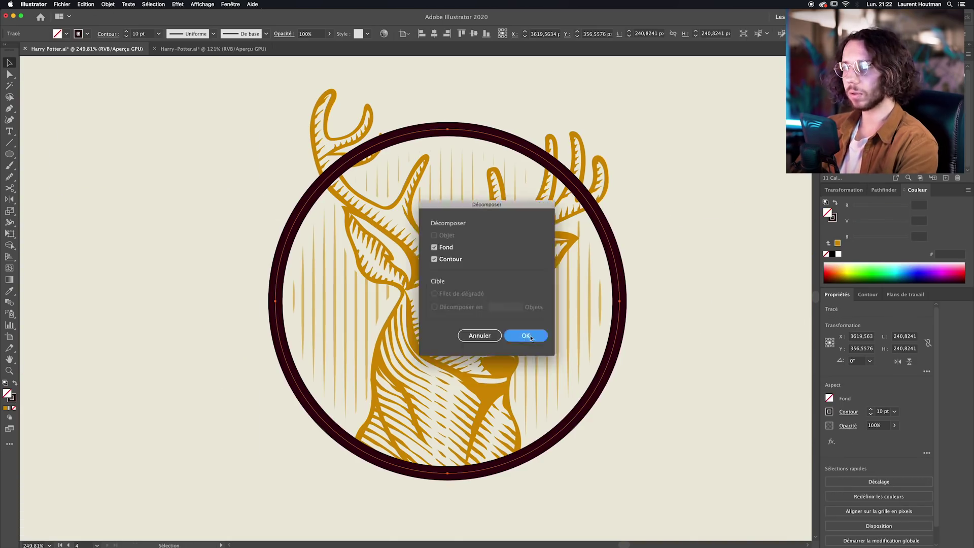
pyautogui.click(527, 336)
# - Cut a gap in the maroon ring where the deer's left antler crosses it, using the Shape Builder tool
pyautogui.scroll(4, 293, 282)
pyautogui.hotkey('shift', 'm')
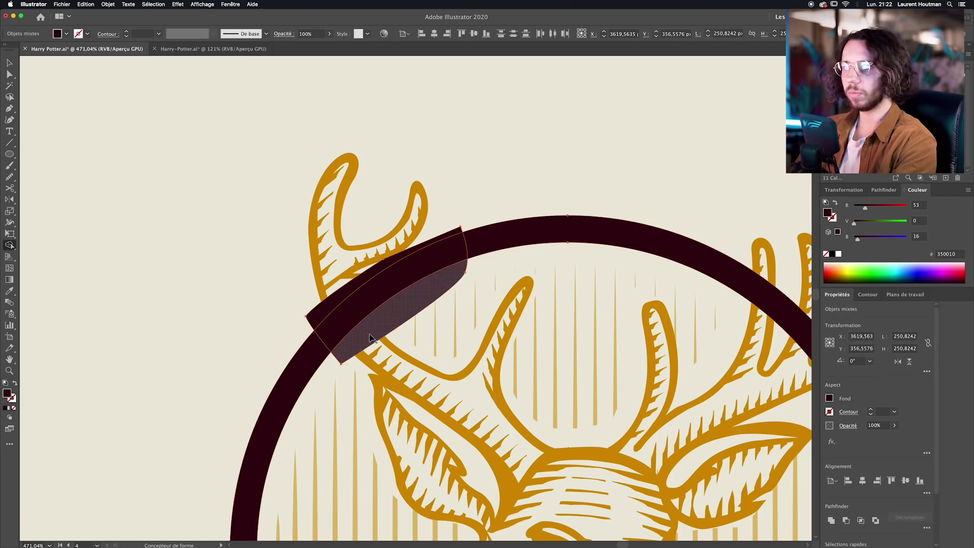
pyautogui.moveTo(305, 276); pyautogui.dragTo(386, 345)
pyautogui.press('v')
pyautogui.scroll(-4, 470, 215)
# - Outline the area around the right antler with the Pen tool and cut a matching gap in the ring there
pyautogui.scroll(4, 602, 260)
pyautogui.press('p')
pyautogui.click(443, 152)
pyautogui.click(443, 217)
pyautogui.click(508, 309)
pyautogui.moveTo(579, 231); pyautogui.dragTo(360, 328)
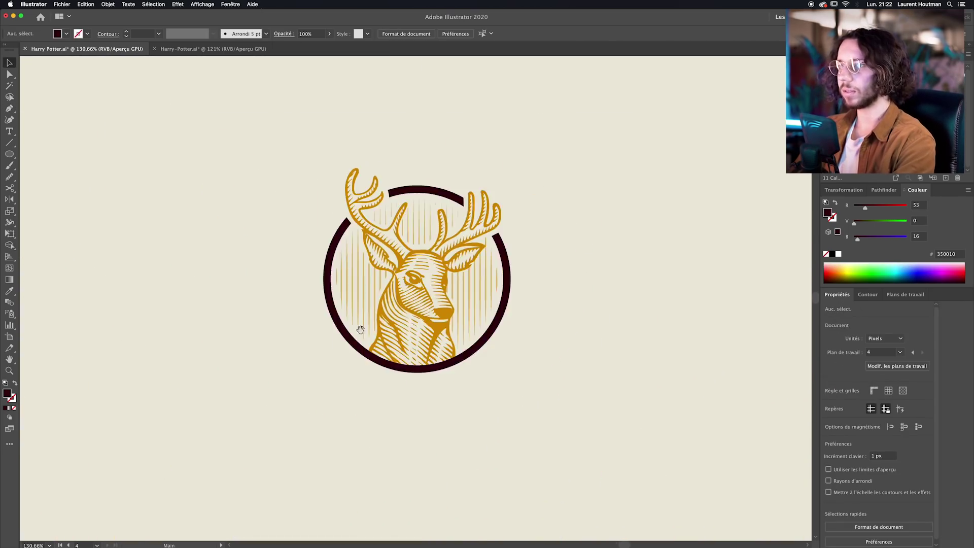
pyautogui.moveTo(465, 312); pyautogui.dragTo(395, 360)
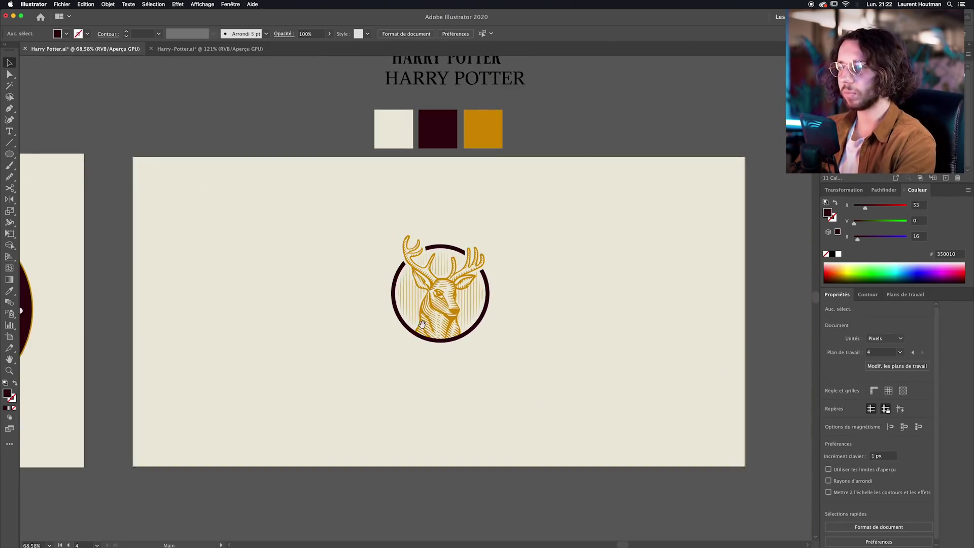
# - Copy the Royal Signage HARRY POTTER title below the ringed deer and enlarge it to about 76 pt
pyautogui.moveTo(516, 345); pyautogui.dragTo(539, 346)
pyautogui.scroll(1, 539, 345)
pyautogui.moveTo(447, 208); pyautogui.dragTo(435, 264)
pyautogui.keyDown('alt'); pyautogui.keyDown('shift'); pyautogui.moveTo(431, 88); pyautogui.dragTo(438, 413); pyautogui.keyUp('shift'); pyautogui.keyUp('alt')
pyautogui.moveTo(439, 441)
pyautogui.mouseDown()
pyautogui.moveTo(456, 426)
pyautogui.moveTo(436, 431)
pyautogui.moveTo(447, 431)
pyautogui.mouseUp()
pyautogui.press('e')
pyautogui.keyDown('alt'); pyautogui.keyDown('shift'); pyautogui.moveTo(514, 379); pyautogui.dragTo(547, 362); pyautogui.keyUp('shift'); pyautogui.keyUp('alt')
pyautogui.press('v')
pyautogui.click(263, 300)
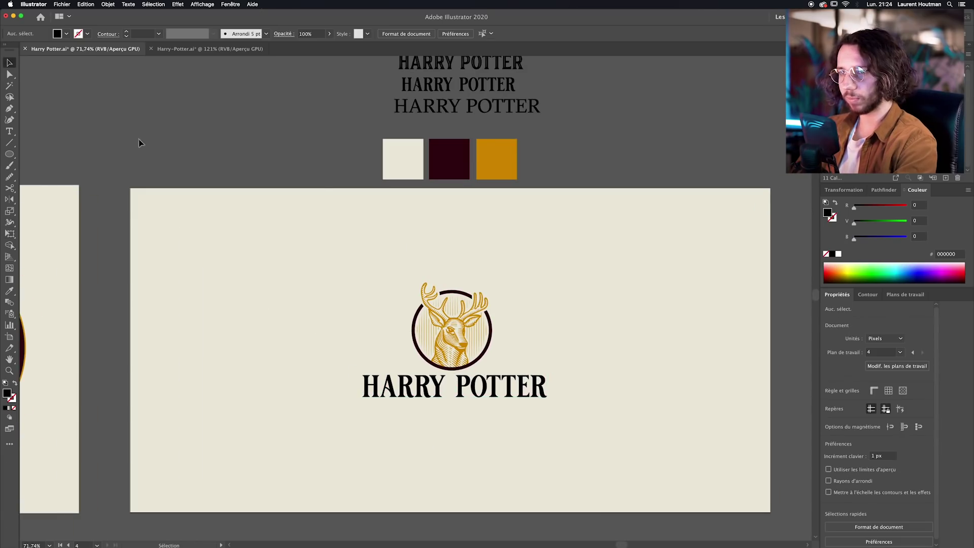
# - Replace the first H and the last R of the title with their ornate swash alternates
pyautogui.doubleClick(455, 391)
pyautogui.moveTo(385, 383); pyautogui.dragTo(349, 382)
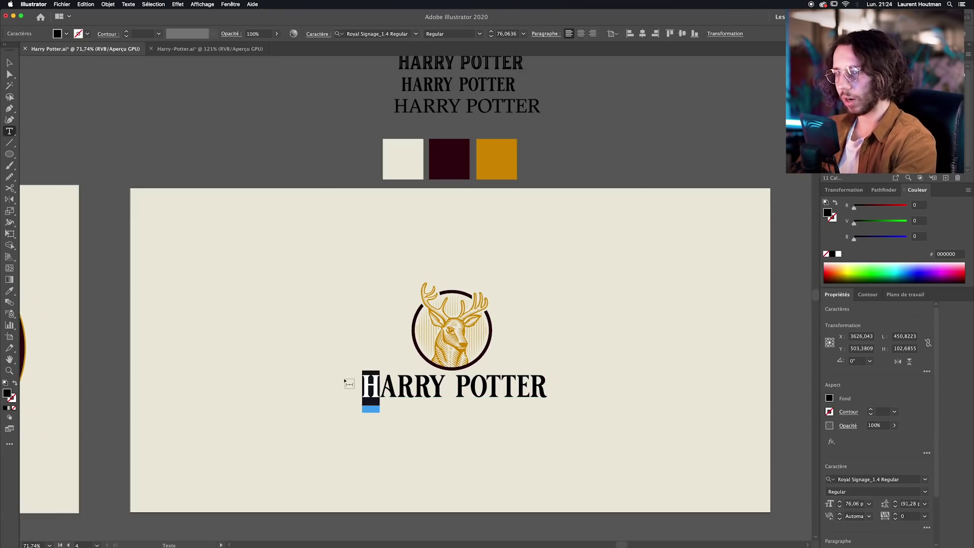
pyautogui.write('H')
pyautogui.moveTo(553, 385); pyautogui.dragTo(518, 393)
pyautogui.click(545, 416)
pyautogui.press('Escape')
# - Colour the HARRY POTTER title with the maroon of the palette (#350010)
pyautogui.click(536, 288)
pyautogui.click(528, 377)
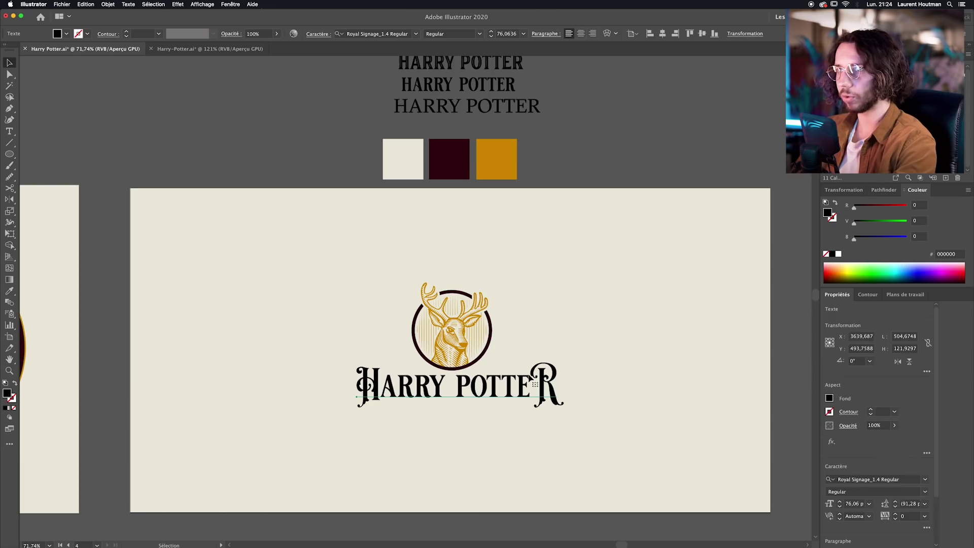
pyautogui.press('i')
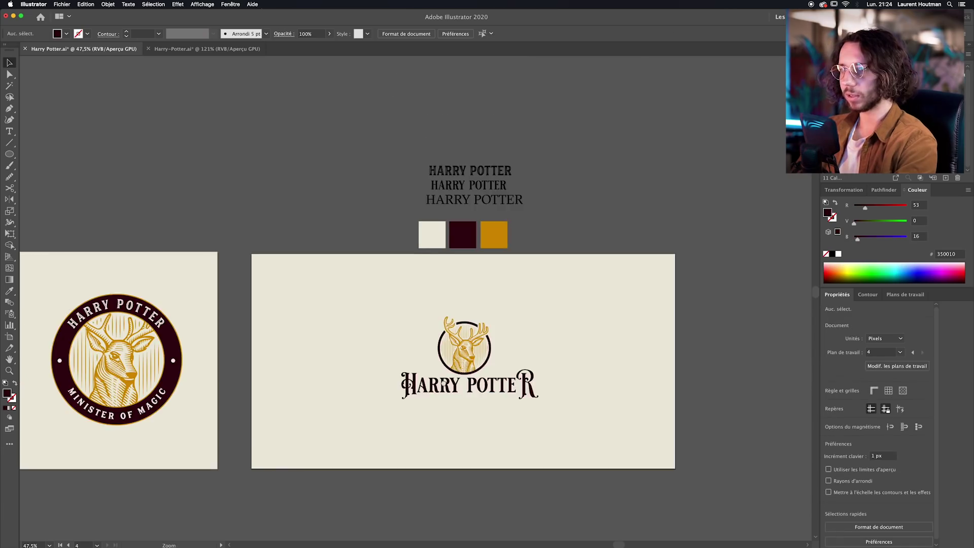
# - Add MINISTER OF MAGIC in Royal Signage below the title and reduce it to about 32 pt
pyautogui.moveTo(500, 378); pyautogui.dragTo(483, 290)
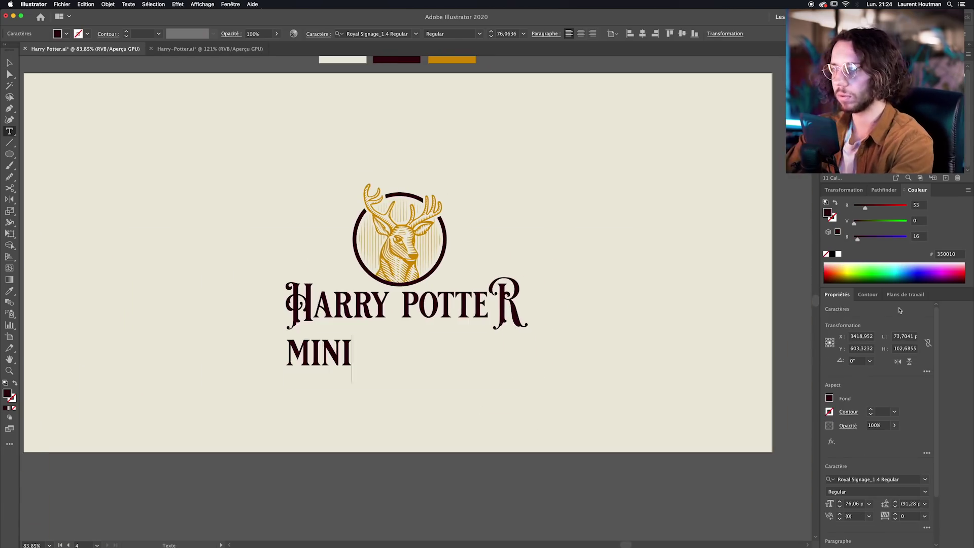
pyautogui.write('STER OF MAGIC')
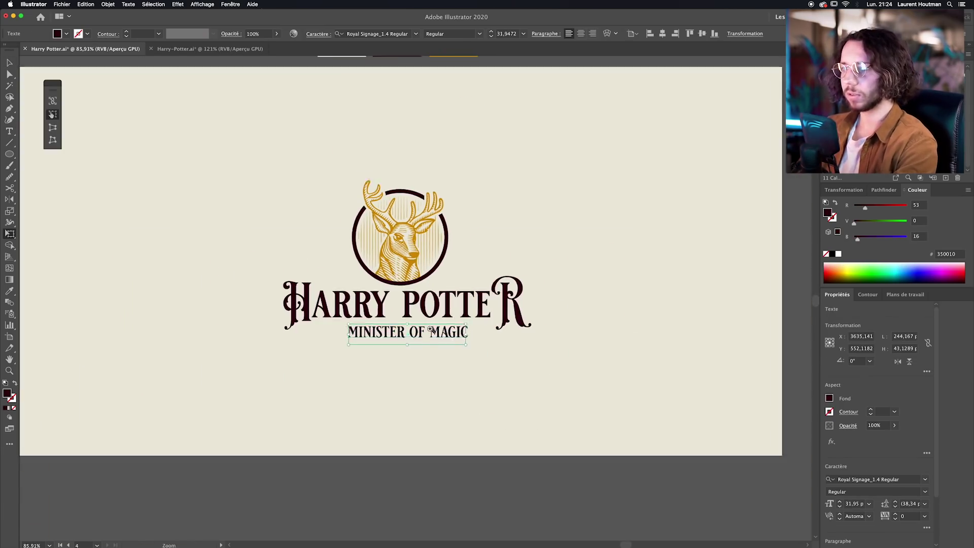
pyautogui.scroll(3, 509, 228)
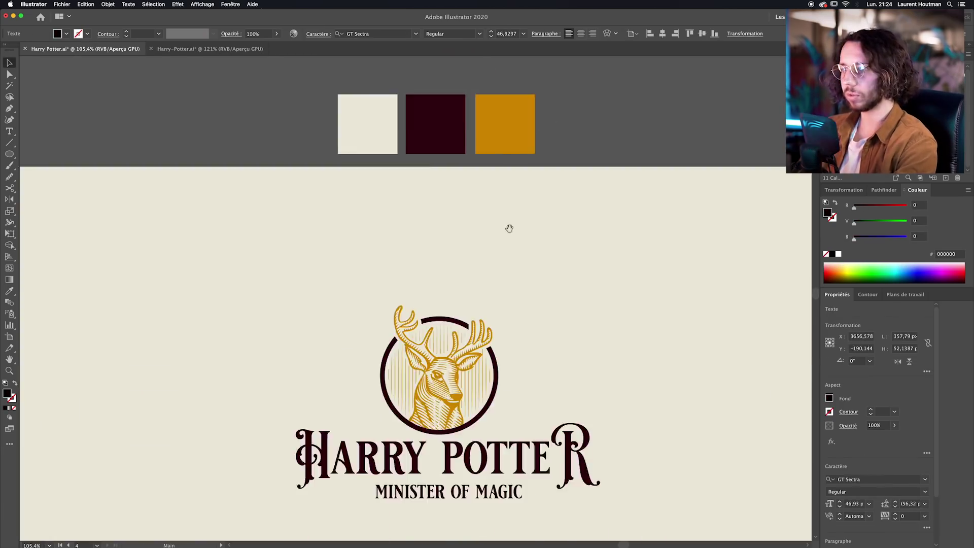
# - Use a lowercase GT Sectra "minister of magic" as the subtitle and scale it down below the title
pyautogui.moveTo(509, 228); pyautogui.dragTo(509, 76)
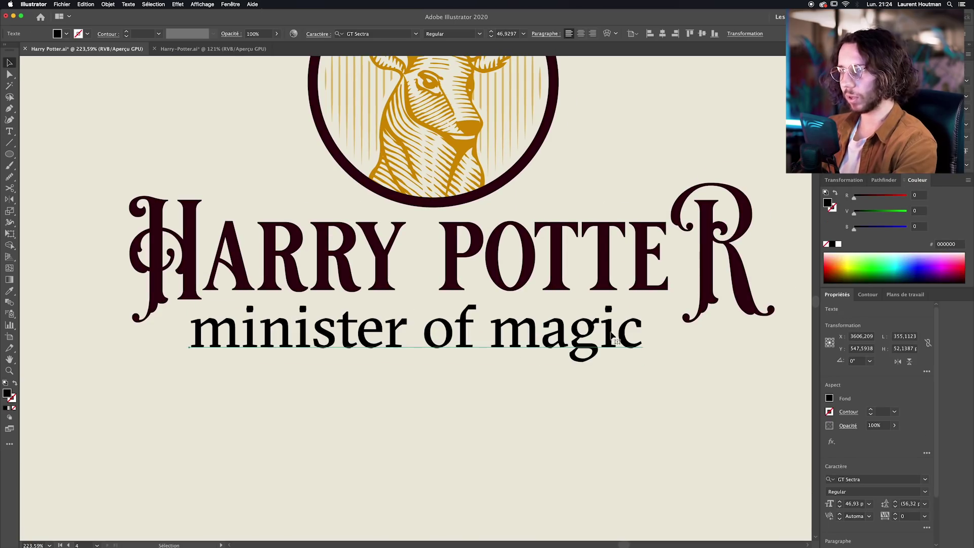
pyautogui.press('e')
pyautogui.moveTo(642, 303); pyautogui.dragTo(554, 308)
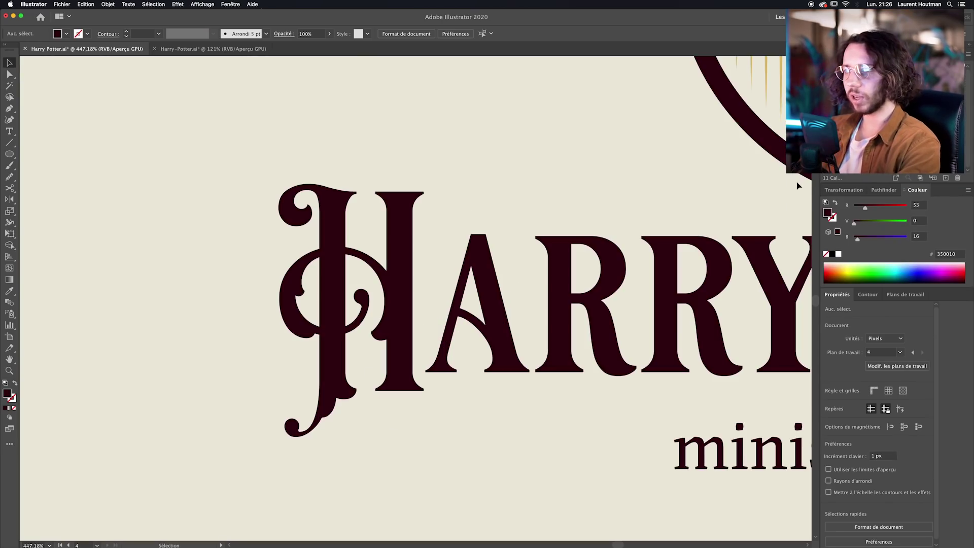
# - Draw a vertical cream line with a tapered width profile inside the H and copy it onto the neighbouring stem
pyautogui.press('p')
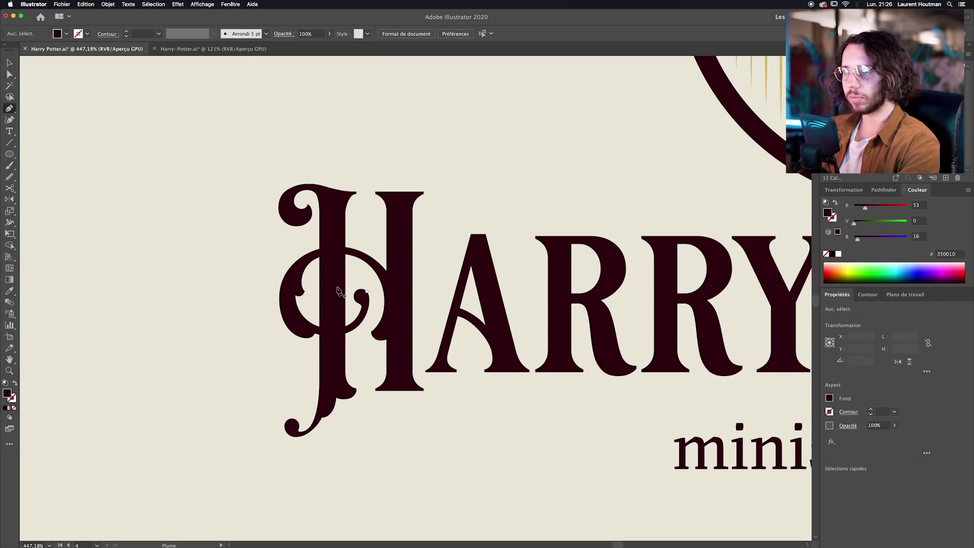
pyautogui.click(332, 221)
pyautogui.keyDown('shift'); pyautogui.click(332, 376); pyautogui.keyUp('shift')
pyautogui.hotkey('shift', 'x')
pyautogui.click(213, 34)
pyautogui.click(190, 62)
pyautogui.click(189, 211)
pyautogui.scroll(-2, 292, 325)
pyautogui.moveTo(326, 291); pyautogui.dragTo(386, 291)
# - Draw tapered cream inline strokes along the A's diagonal and the following R's vertical stem
pyautogui.press('p')
pyautogui.click(352, 240)
pyautogui.click(384, 365)
pyautogui.click(446, 238)
pyautogui.keyDown('shift'); pyautogui.click(446, 364); pyautogui.keyUp('shift')
pyautogui.click(213, 34)
# - Copy the tapered cream inline stroke onto the stems of the title's remaining straight letters
pyautogui.moveTo(269, 330); pyautogui.dragTo(398, 332)
pyautogui.press('a')
pyautogui.moveTo(279, 299); pyautogui.dragTo(587, 304)
pyautogui.moveTo(96, 285); pyautogui.dragTo(462, 284)
pyautogui.moveTo(462, 284); pyautogui.dragTo(555, 284)
pyautogui.moveTo(533, 398); pyautogui.dragTo(401, 385)
# - Draw a curved 1 pt cream inline stroke with a tapered profile in the O and mirror it to the opposite side
pyautogui.scroll(-3, 401, 385)
pyautogui.scroll(3, 576, 326)
pyautogui.press('p')
pyautogui.click(404, 234)
pyautogui.moveTo(412, 349); pyautogui.dragTo(446, 391)
pyautogui.press('v')
pyautogui.hotkey('shift', 'x')
pyautogui.click(213, 34)
pyautogui.click(183, 64)
pyautogui.moveTo(395, 292); pyautogui.dragTo(457, 292)
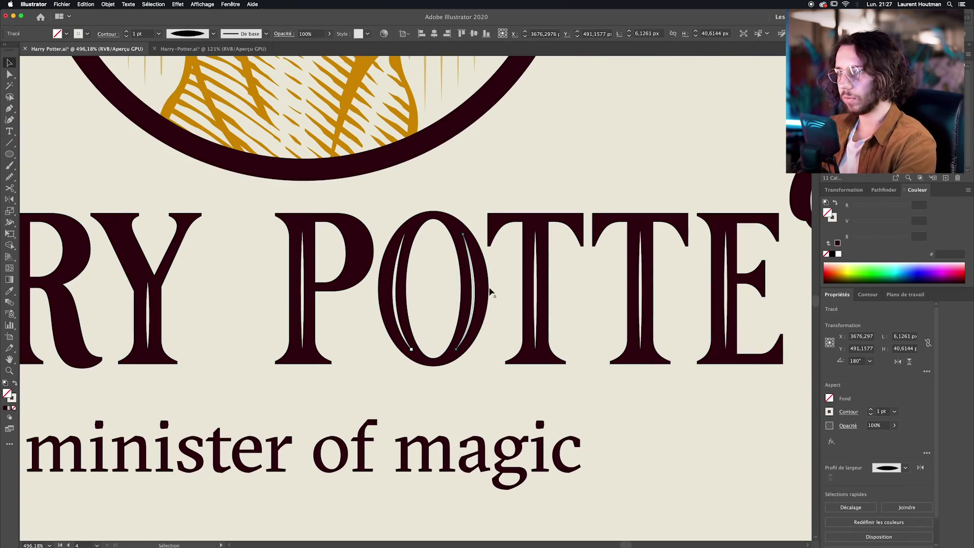
pyautogui.click(476, 390)
pyautogui.moveTo(476, 391); pyautogui.dragTo(371, 349)
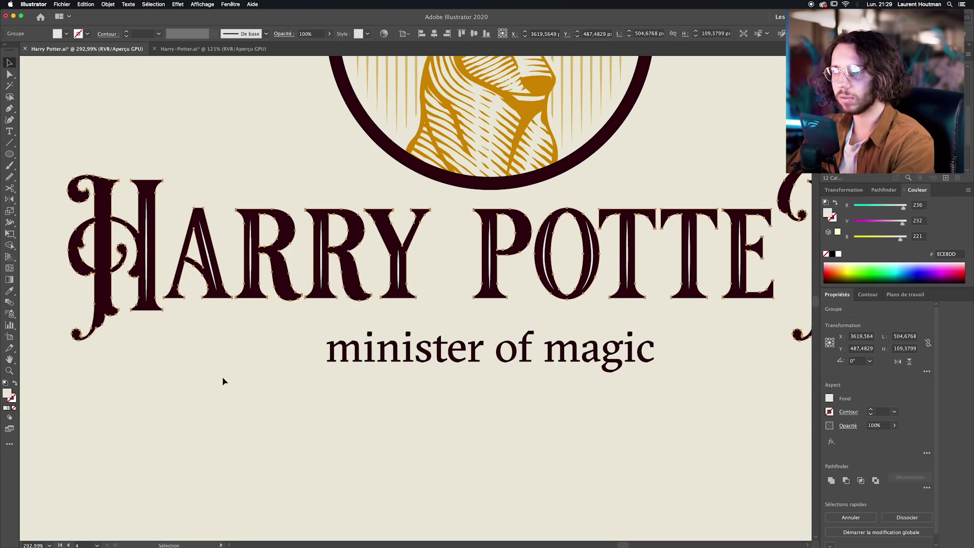
# - Offset a cream copy of the title lettering slightly to the right and down
pyautogui.press('Right')
pyautogui.press('Right')
pyautogui.press('Right')
pyautogui.press('Down')
pyautogui.press('Down')
# - Paste a maroon copy of the title behind the lettering and offset it 4 px right and 2 px down as a shadow
pyautogui.press('super+b')
pyautogui.press('Right')
pyautogui.press('Right')
pyautogui.press('Right')
pyautogui.press('Right')
pyautogui.press('Right')
pyautogui.press('Right')
pyautogui.press('Down')
pyautogui.press('Down')
pyautogui.press('Down')
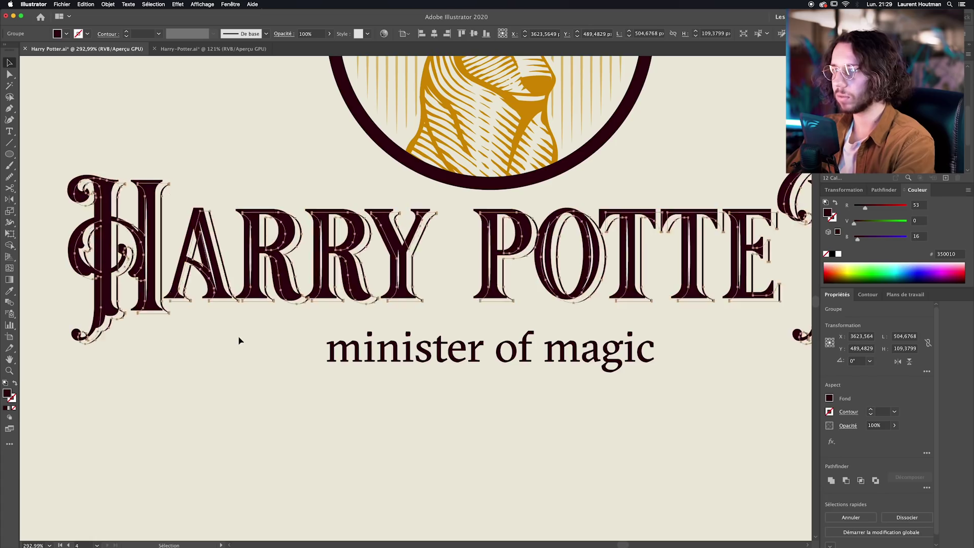
# - Fine-tune the position of the maroon shadow copy behind the title lettering
pyautogui.click(287, 380)
pyautogui.moveTo(287, 380); pyautogui.dragTo(176, 418)
pyautogui.click(229, 354)
pyautogui.moveTo(230, 354); pyautogui.dragTo(355, 355)
pyautogui.keyDown('shift'); pyautogui.click(369, 355); pyautogui.keyUp('shift')
pyautogui.scroll(-15, 369, 357)
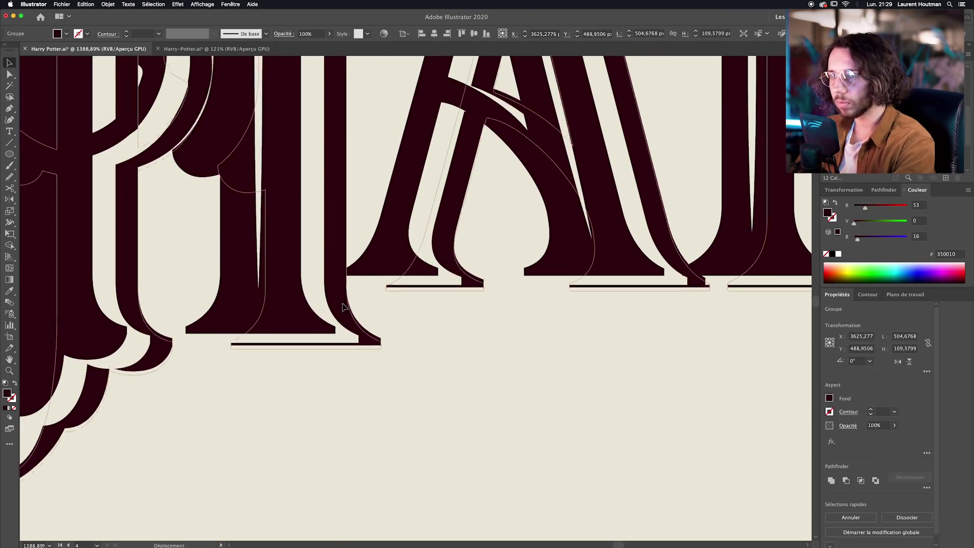
pyautogui.press('super+shift+a')
pyautogui.scroll(-6, 474, 391)
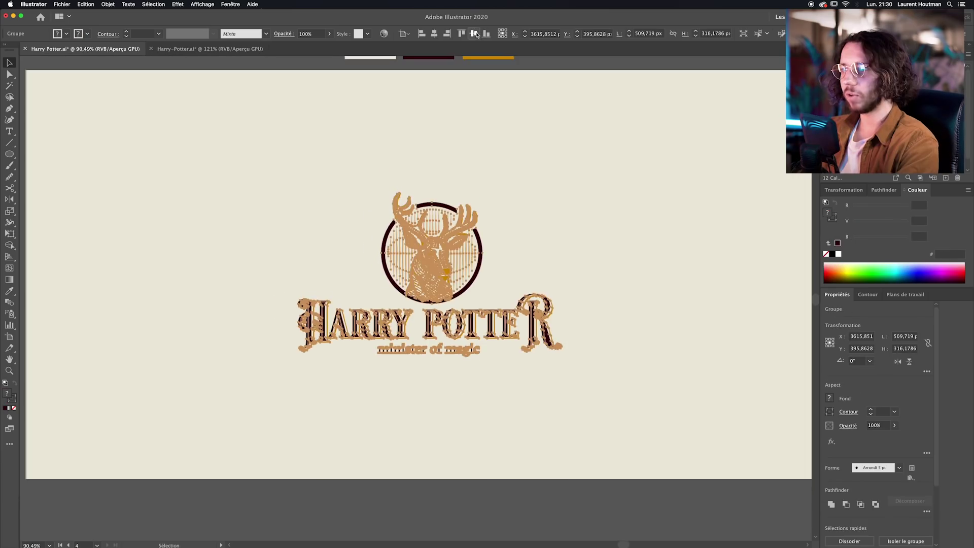
# - Launch Photoshop and select the finished deer logo for transfer to it
pyautogui.scroll(-2, 462, 283)
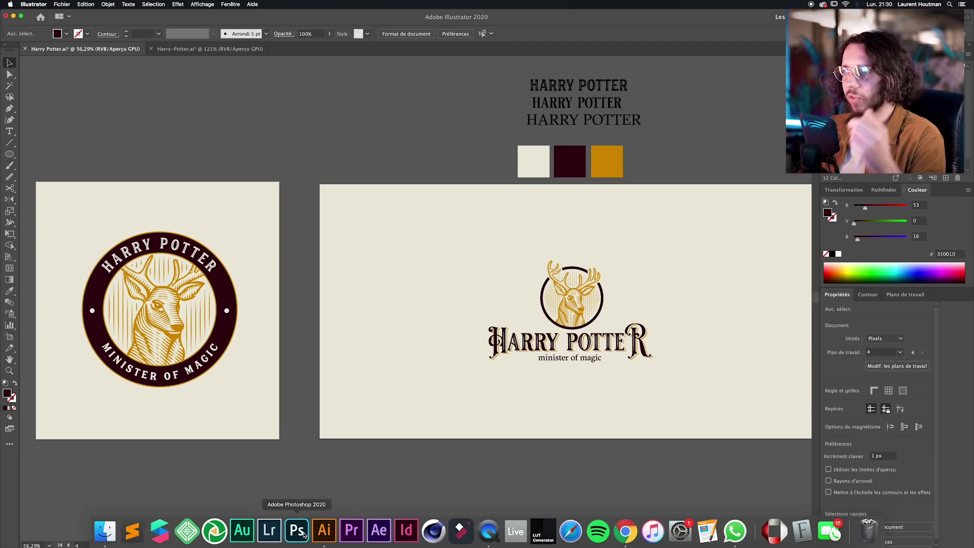
pyautogui.click(298, 527)
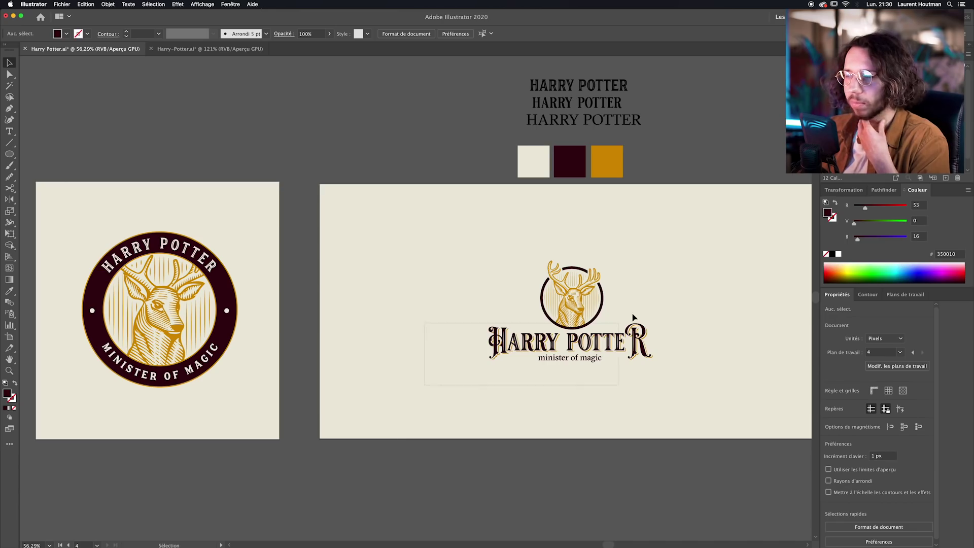
pyautogui.scroll(-1, 426, 374)
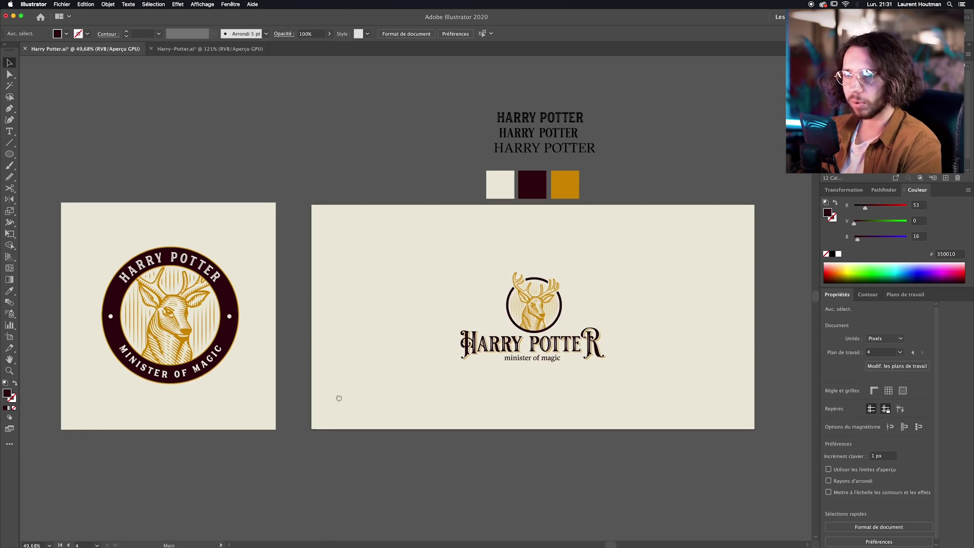
pyautogui.hscroll(-2, 337, 395)
pyautogui.moveTo(198, 346); pyautogui.dragTo(370, 348)
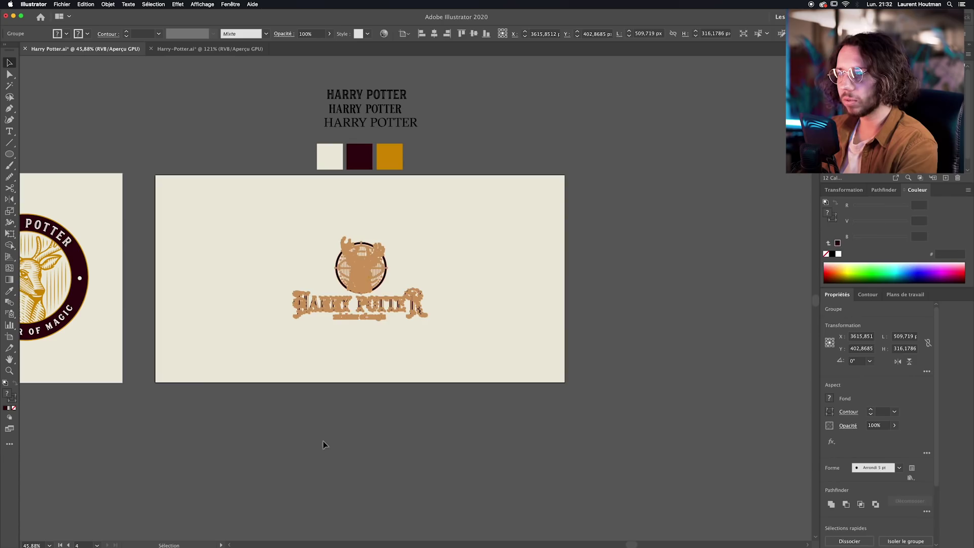
pyautogui.click(322, 440)
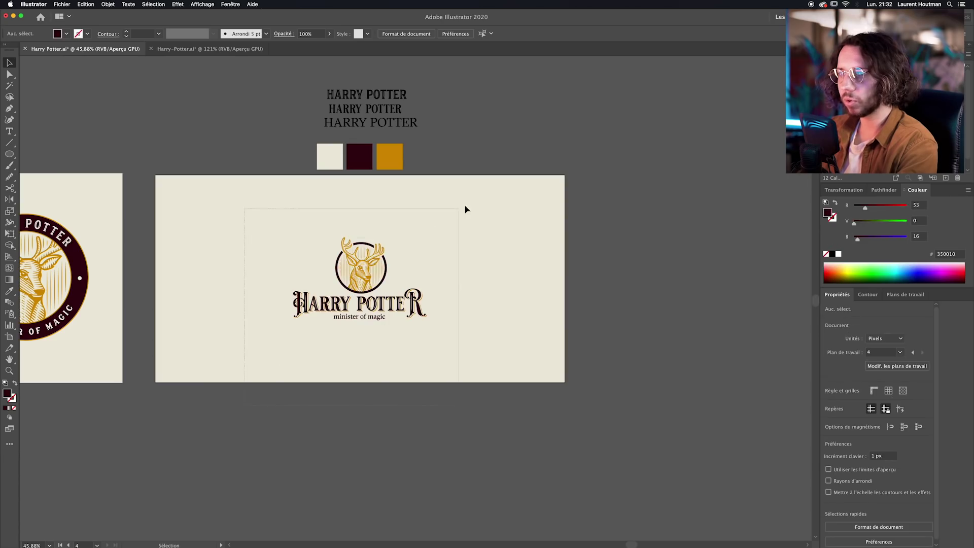
pyautogui.press('super+a')
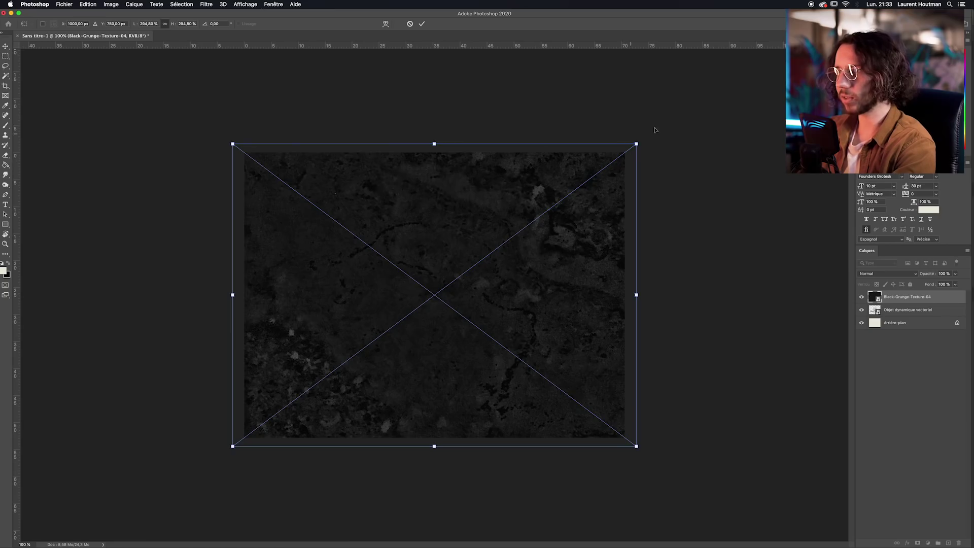
# - Place the Black-Grunge-Texture-04 layer over the logo at 284.80 % scale and open its blending mode choices
pyautogui.press('Return')
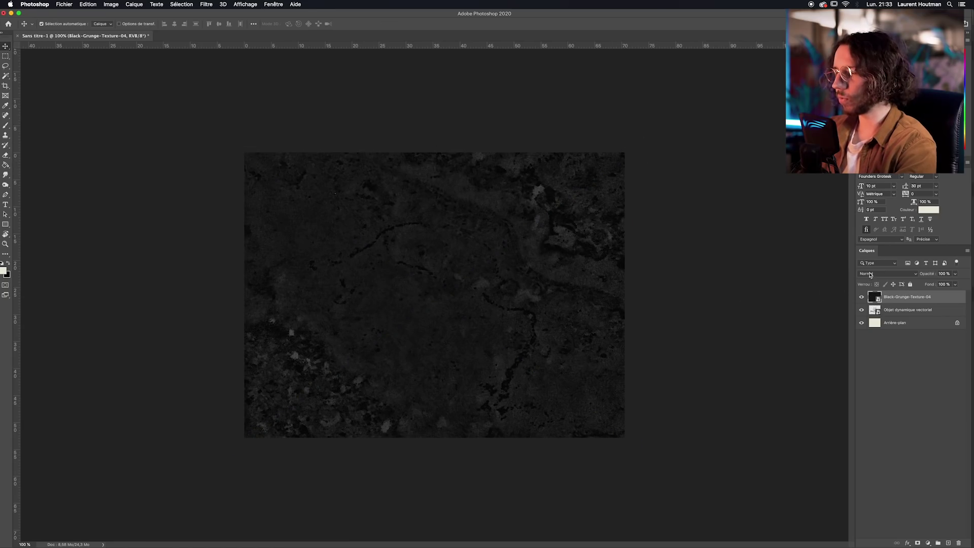
pyautogui.click(886, 277)
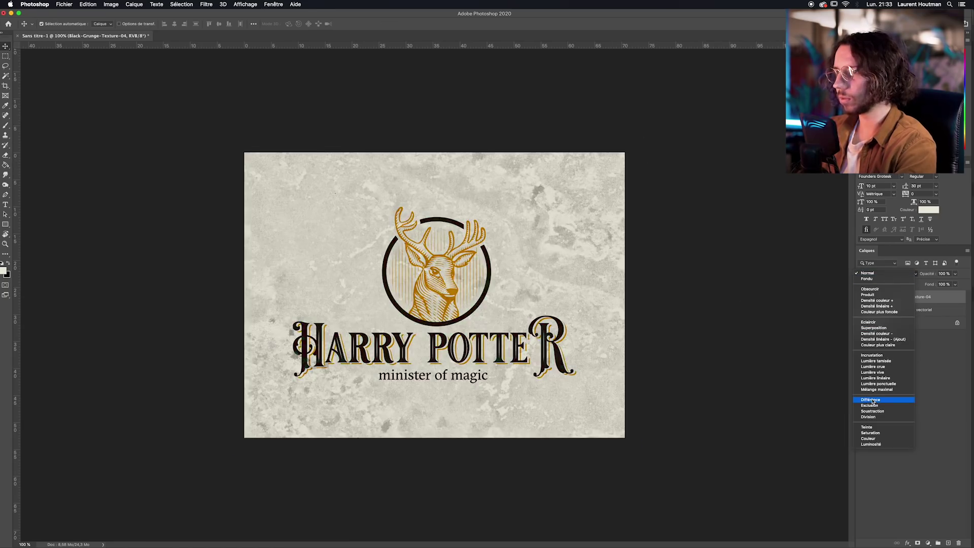